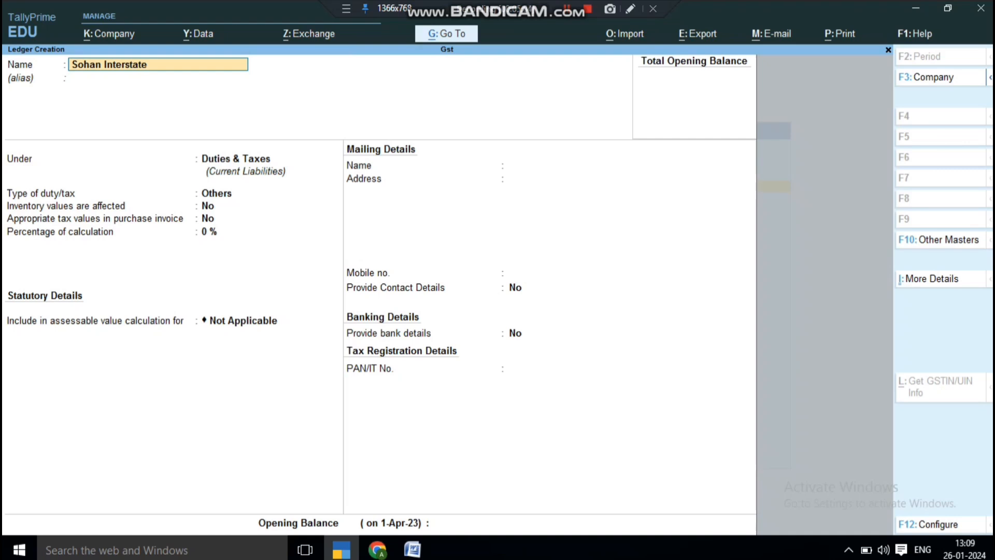
Finish the creditor ledger name and place it under Sundry Creditors with state Maharashtra.
{"action": "type", "text": "Creditore"}
{"action": "key", "text": "Return"}
{"action": "key", "text": "Return"}
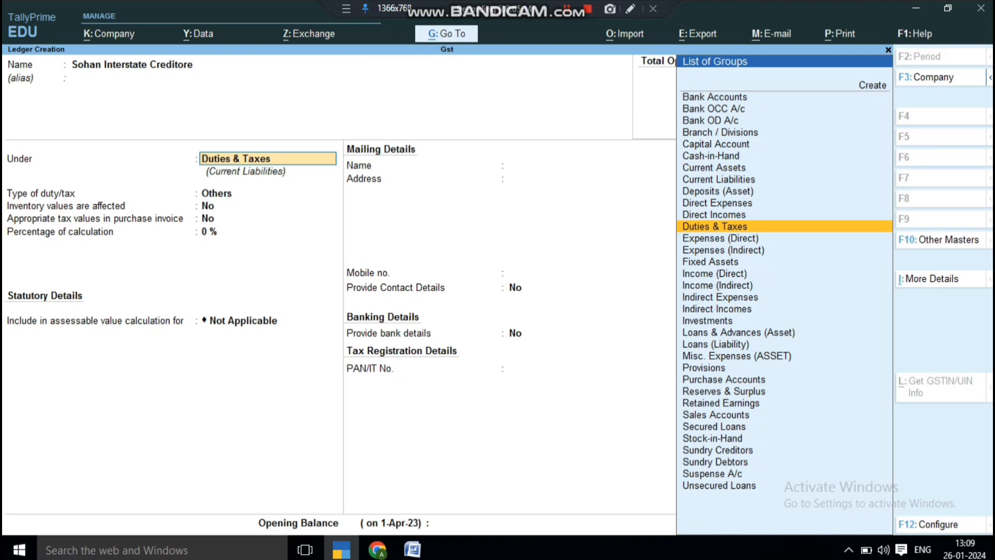
{"action": "type", "text": "S"}
{"action": "key", "text": "Down"}
{"action": "key", "text": "Down"}
{"action": "key", "text": "Down"}
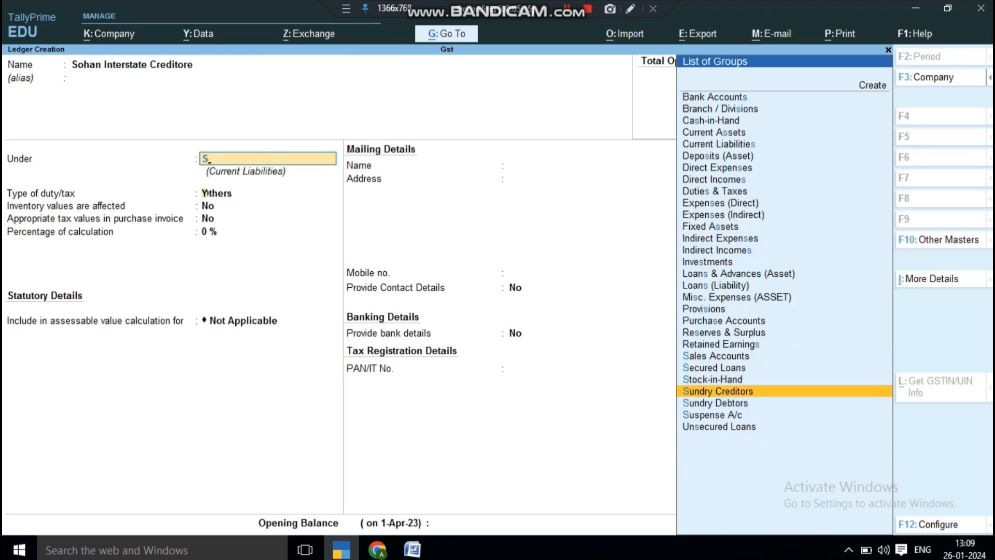
{"action": "key", "text": "Return"}
{"action": "key", "text": "Return"}
{"action": "key", "text": "Return"}
{"action": "key", "text": "Return"}
{"action": "key", "text": "Return"}
{"action": "key", "text": "Return"}
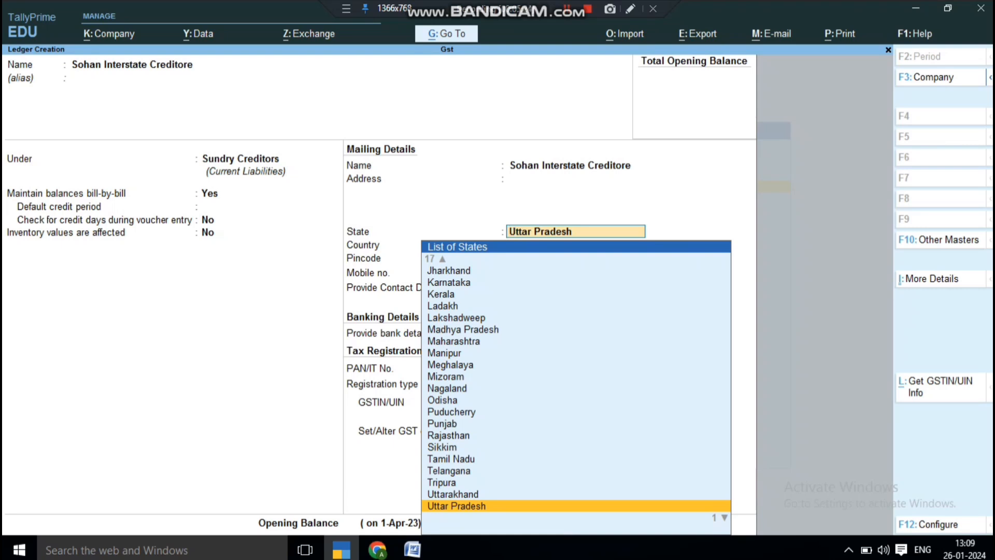
{"action": "type", "text": "Ma"}
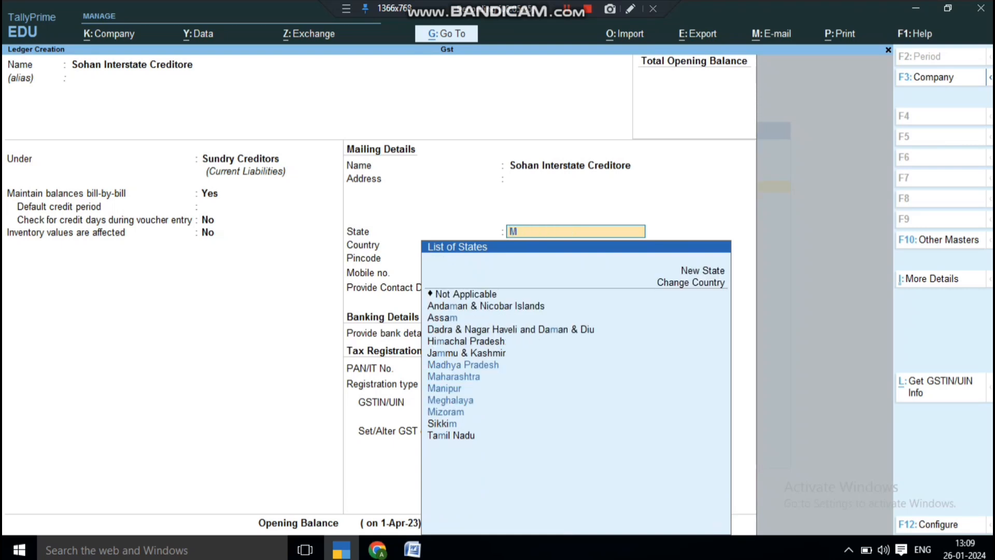
{"action": "key", "text": "Down"}
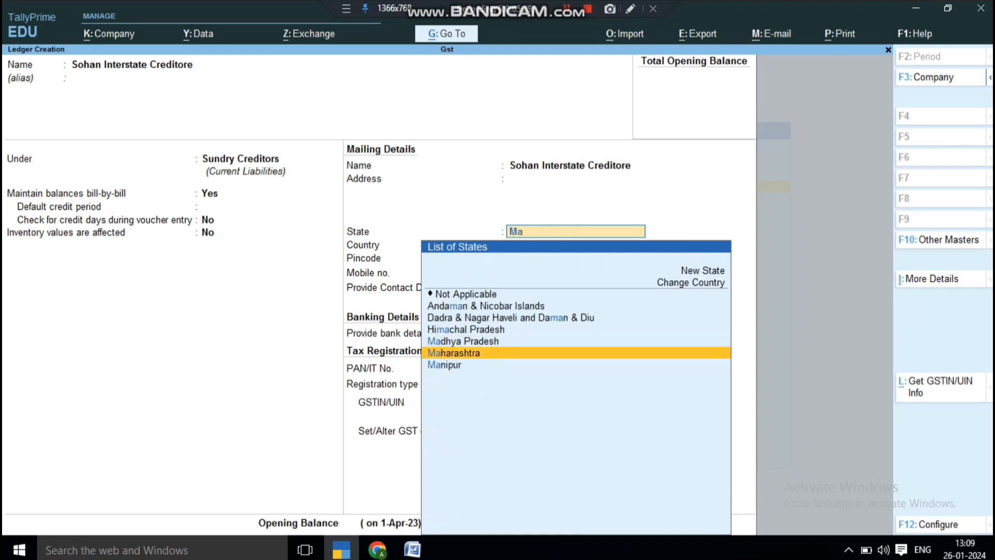
{"action": "key", "text": "Return"}
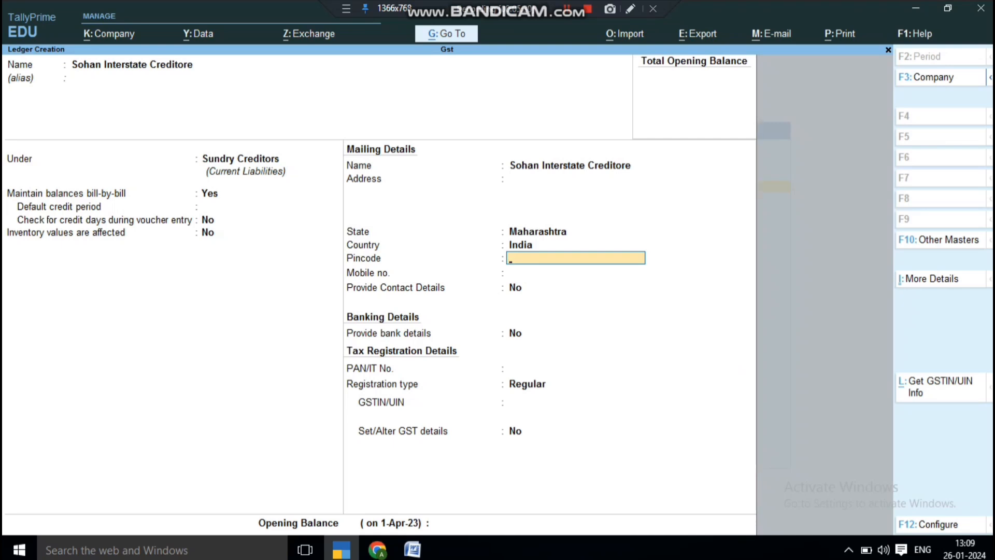
{"action": "key", "text": "Return"}
{"action": "key", "text": "Return"}
{"action": "key", "text": "Return"}
{"action": "key", "text": "Return"}
{"action": "key", "text": "Return"}
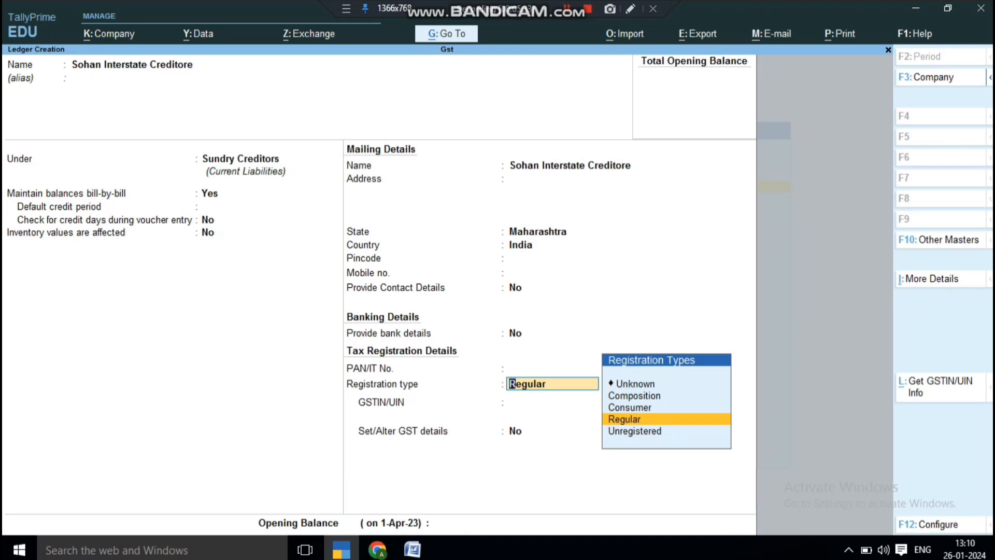
Keep registration type Regular, enter the supplier's GSTIN and save the ledger.
{"action": "key", "text": "Up"}
{"action": "key", "text": "Up"}
{"action": "key", "text": "Down"}
{"action": "key", "text": "Down"}
{"action": "key", "text": "Down"}
{"action": "key", "text": "Up"}
{"action": "key", "text": "Up"}
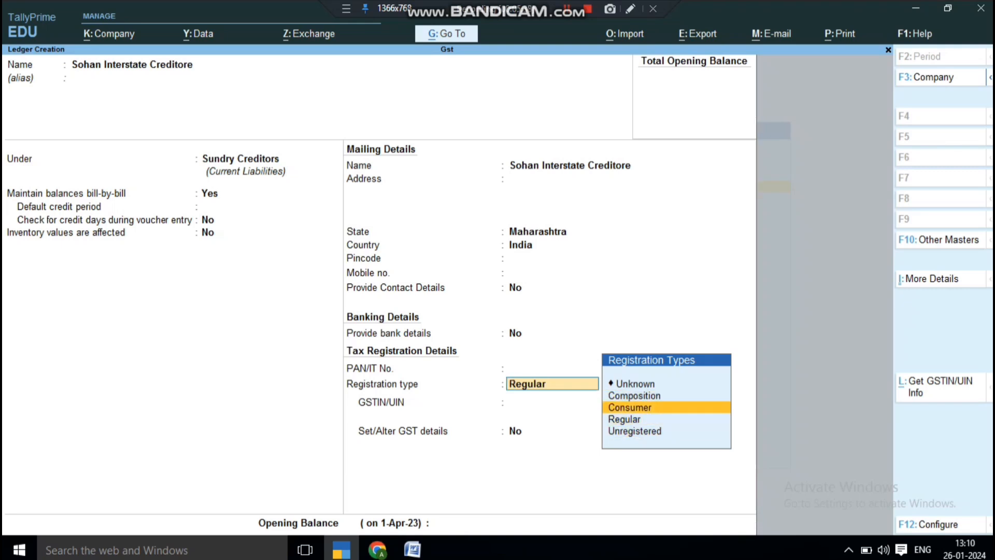
{"action": "key", "text": "Up"}
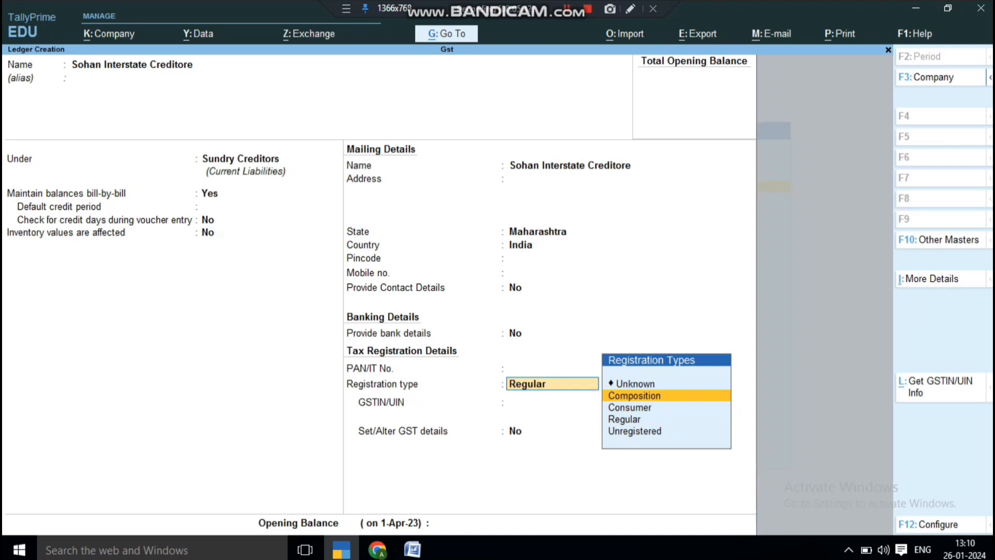
{"action": "key", "text": "Down"}
{"action": "key", "text": "Down"}
{"action": "key", "text": "Down"}
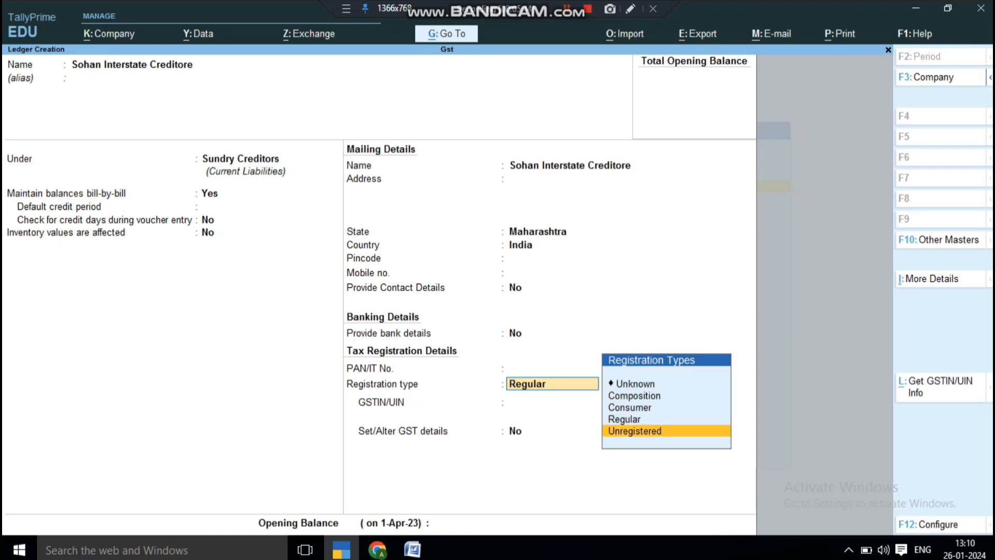
{"action": "key", "text": "Up"}
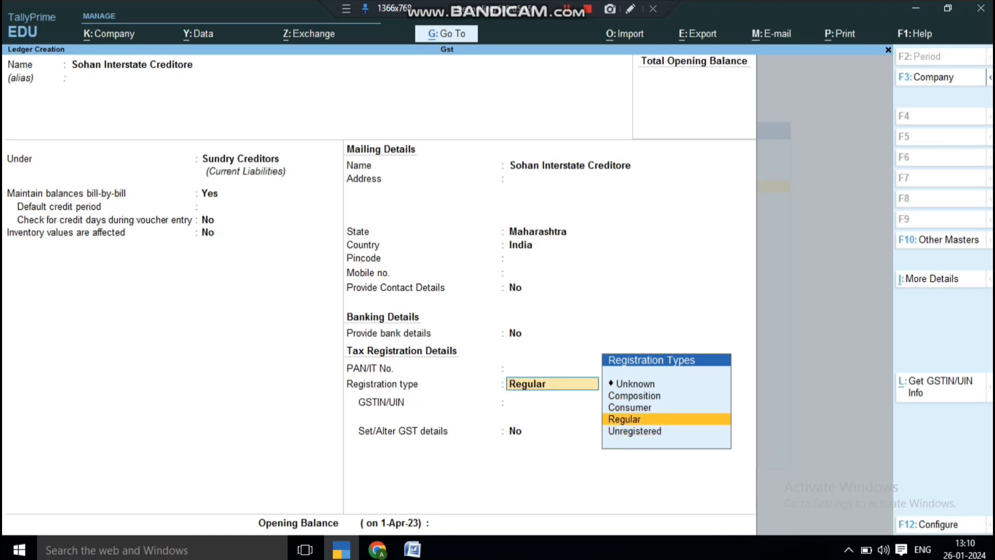
{"action": "key", "text": "Return"}
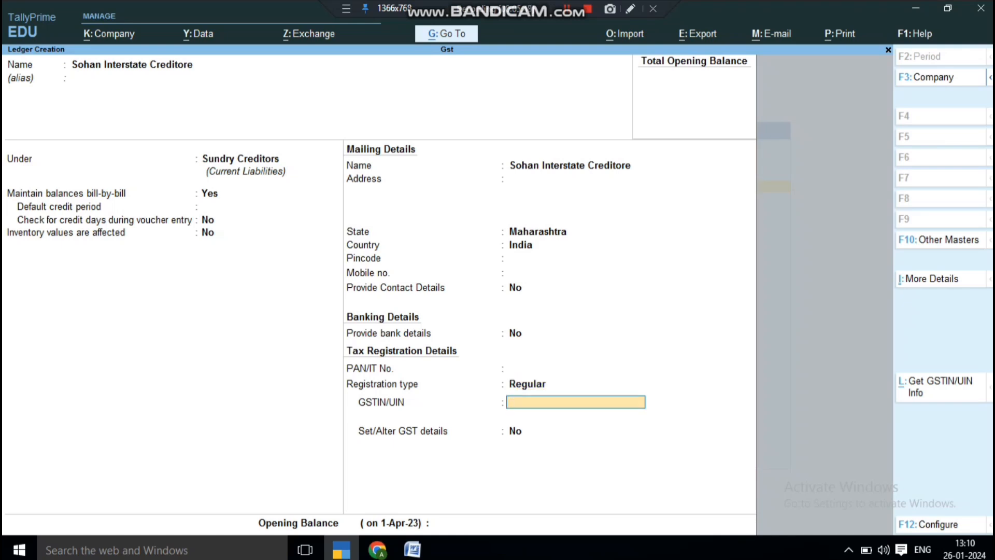
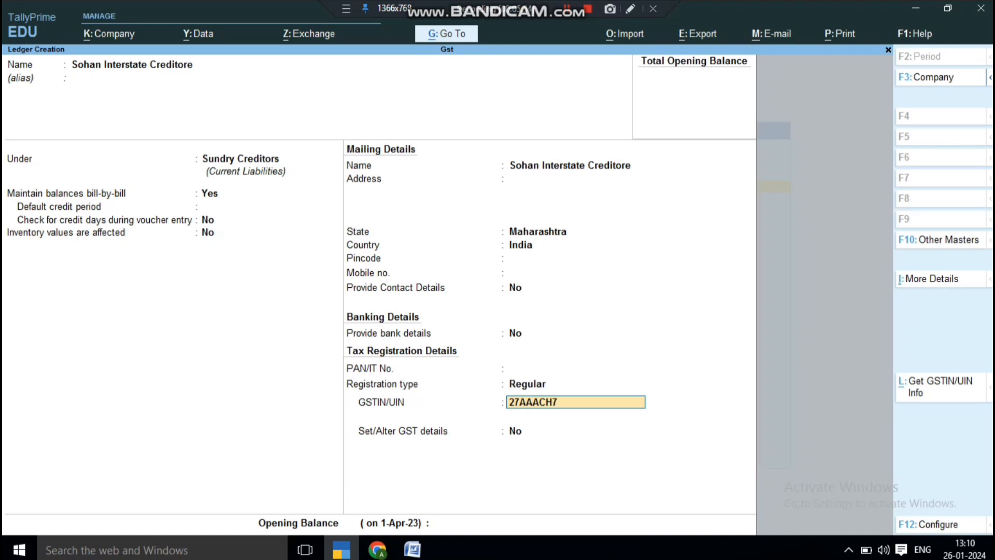
{"action": "key", "text": "Return"}
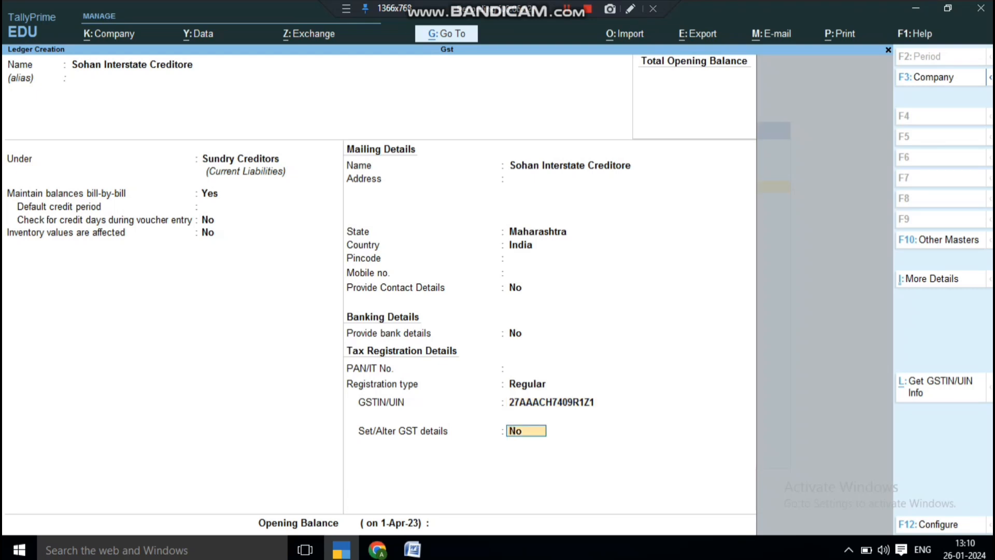
{"action": "key", "text": "ctrl+a"}
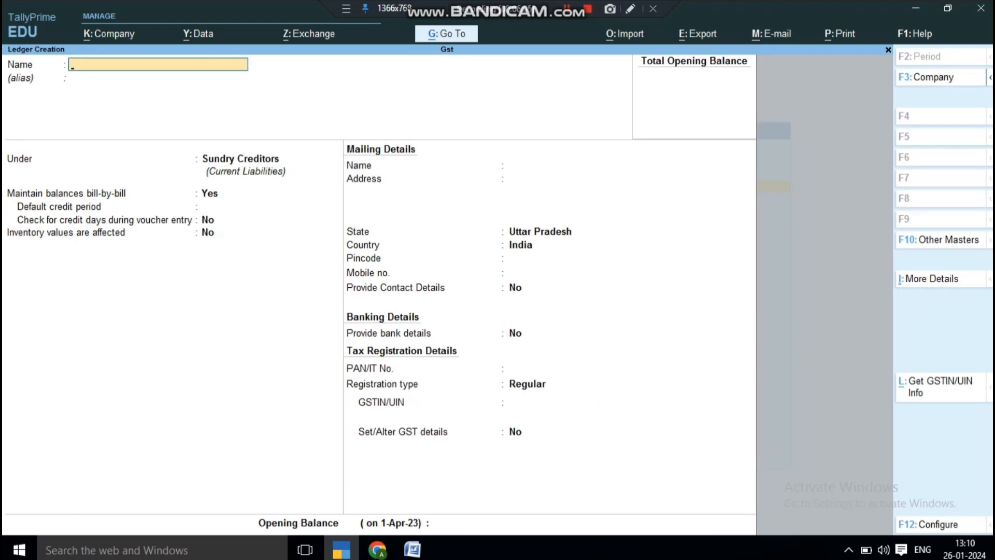
Leave the blank ledger form and open the Purchase A/c ledger for alteration.
{"action": "key", "text": "Escape"}
{"action": "key", "text": "Escape"}
{"action": "key", "text": "Down"}
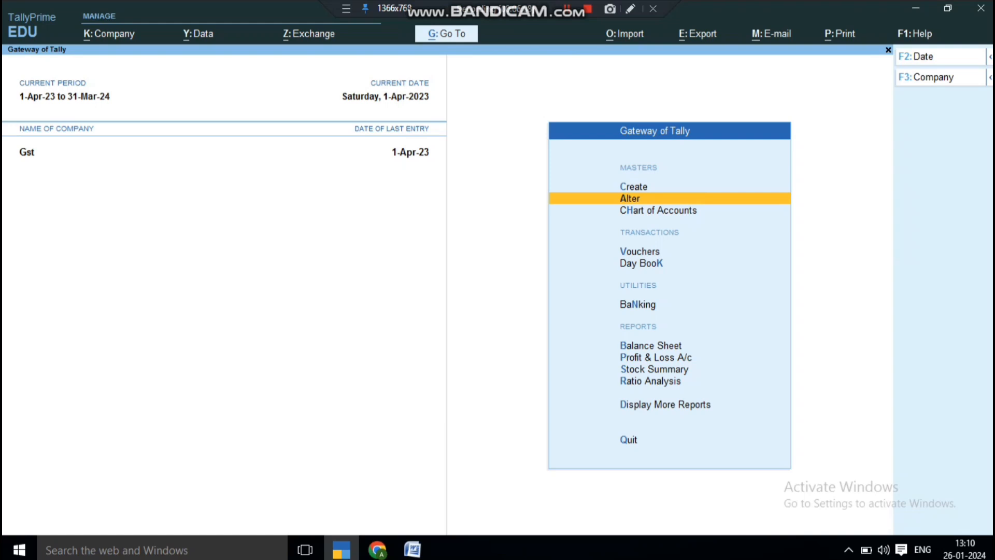
{"action": "key", "text": "Return"}
{"action": "key", "text": "Down"}
{"action": "key", "text": "Return"}
{"action": "key", "text": "Down"}
{"action": "key", "text": "Down"}
{"action": "key", "text": "Down"}
{"action": "key", "text": "Down"}
{"action": "key", "text": "Return"}
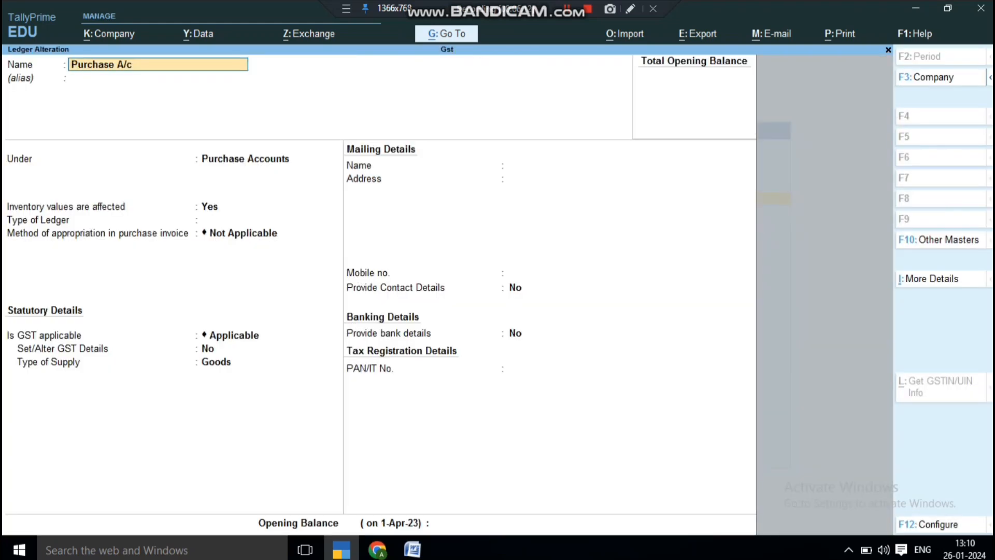
Keep Purchase Accounts, GST applicable and Goods supply, then save the ledger.
{"action": "key", "text": "Return"}
{"action": "key", "text": "Return"}
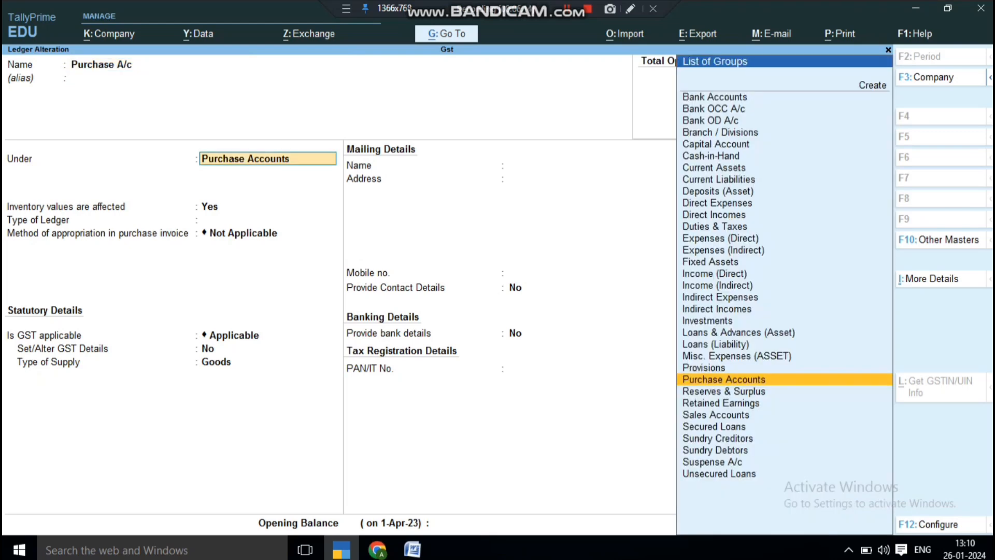
{"action": "key", "text": "Return"}
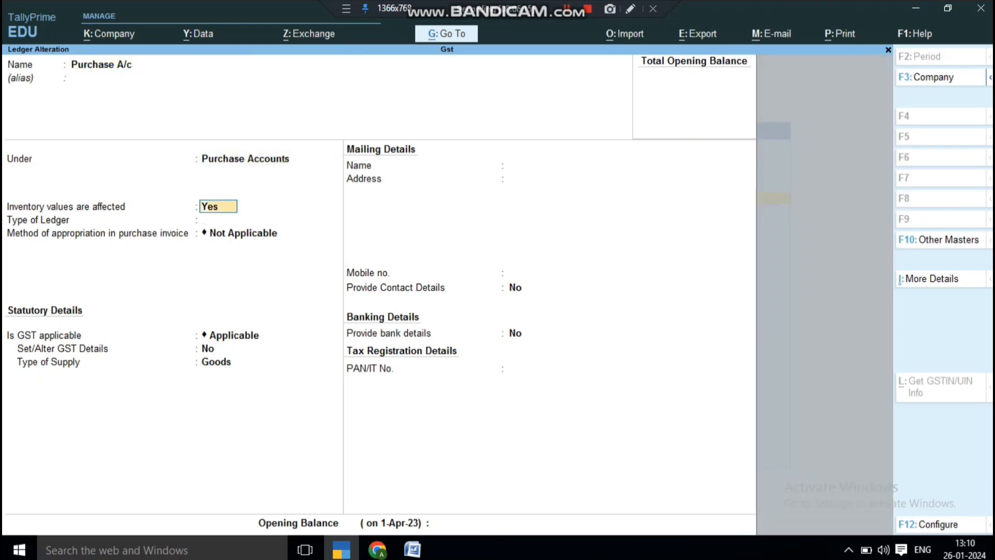
{"action": "key", "text": "Return"}
{"action": "key", "text": "Return"}
{"action": "key", "text": "Return"}
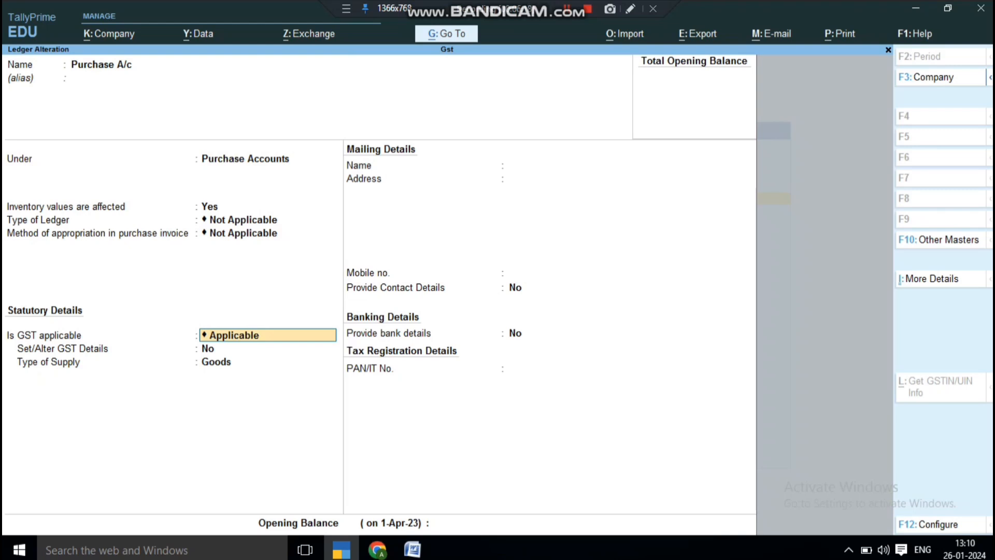
{"action": "key", "text": "Return"}
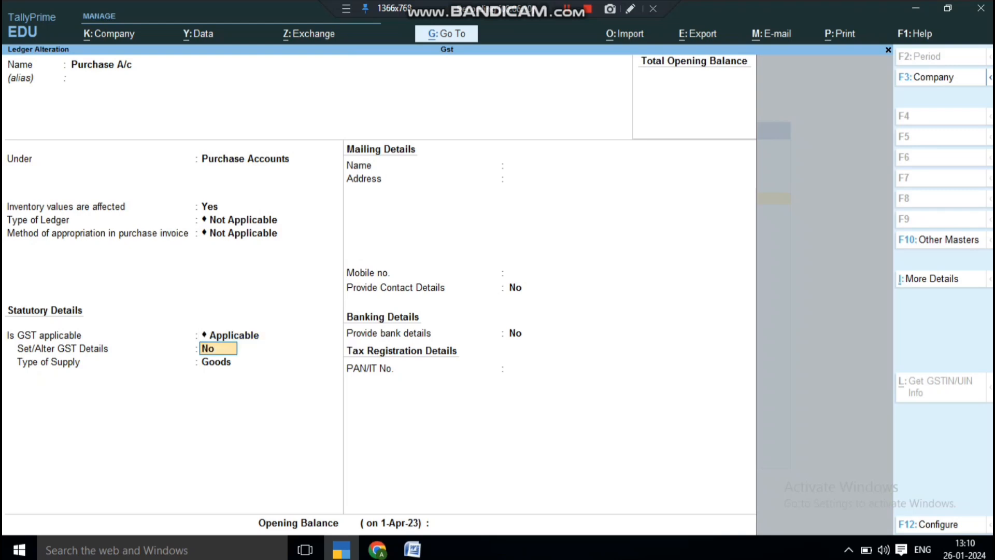
{"action": "key", "text": "Return"}
{"action": "key", "text": "Return"}
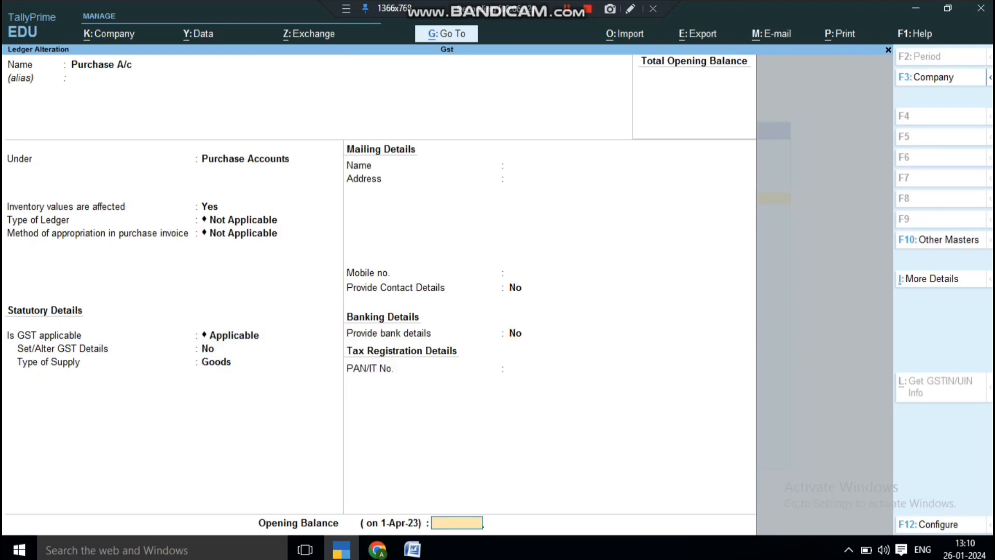
{"action": "key", "text": "Return"}
{"action": "key", "text": "Return"}
{"action": "key", "text": "Escape"}
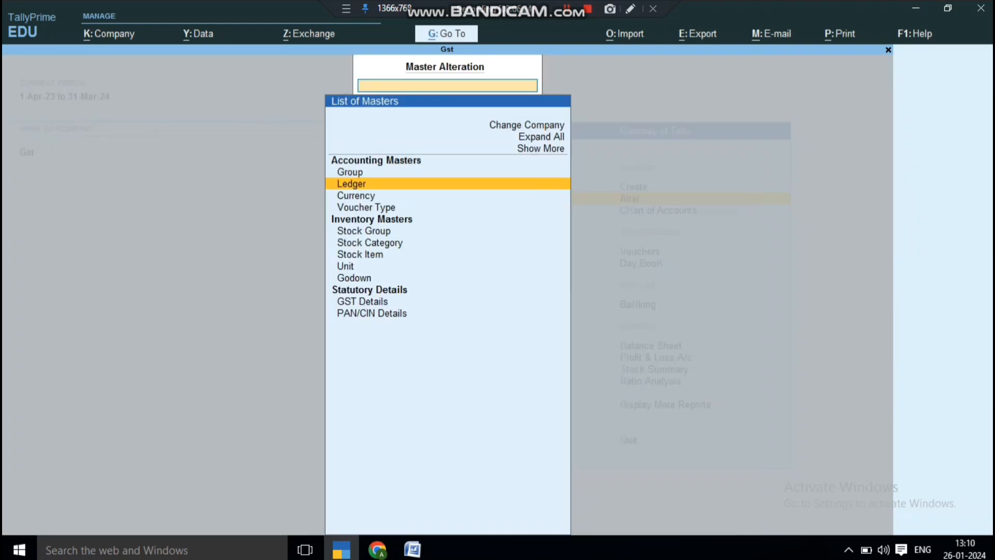
{"action": "key", "text": "Escape"}
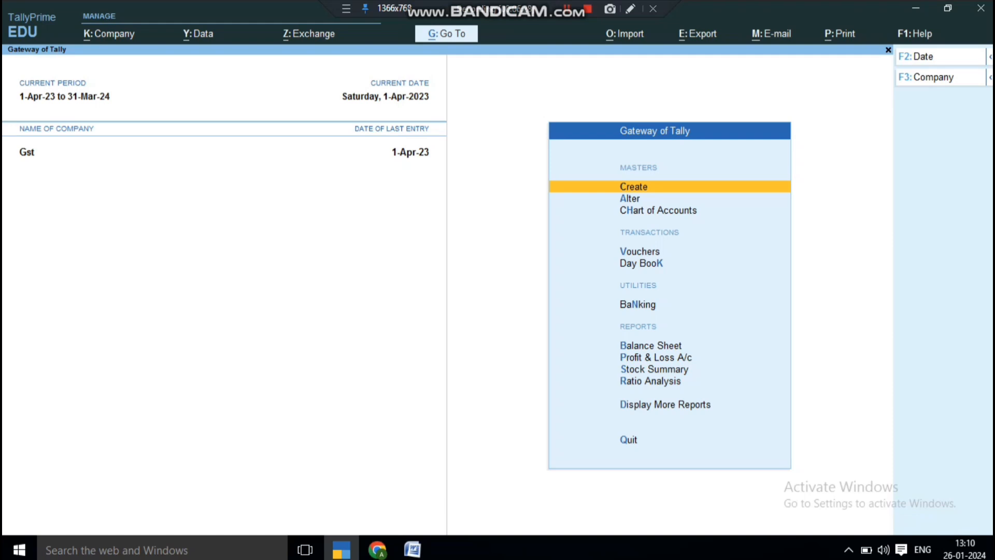
{"action": "key", "text": "Down"}
{"action": "key", "text": "Down"}
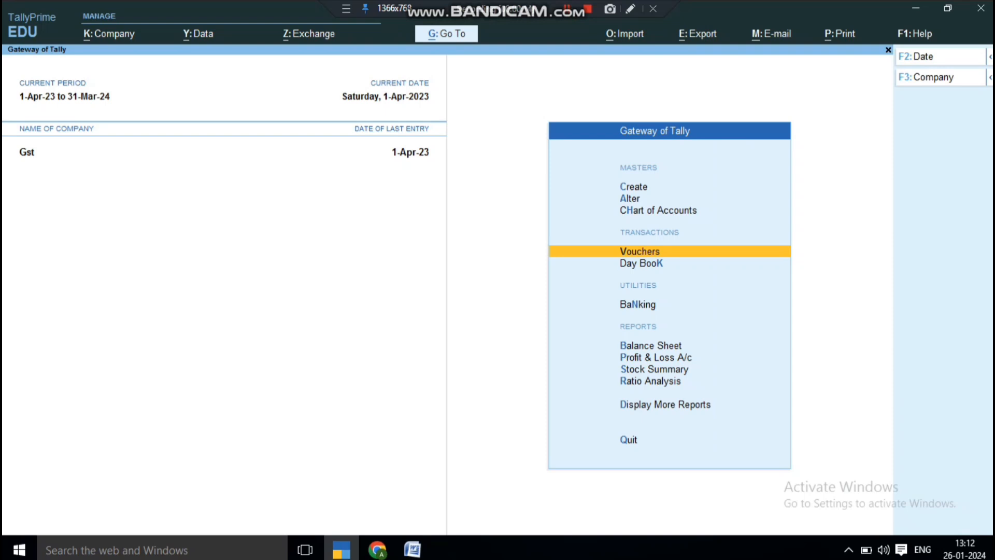
Enable GST in F11 features with Uttar Pradesh, Regular registration and Monthly GSTR1.
{"action": "key", "text": "F11"}
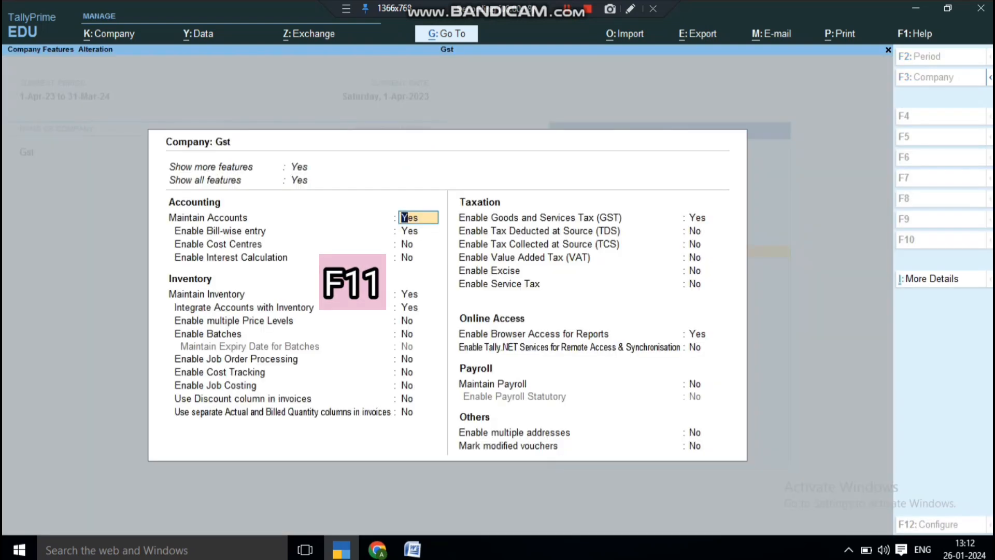
{"action": "key", "text": "Return"}
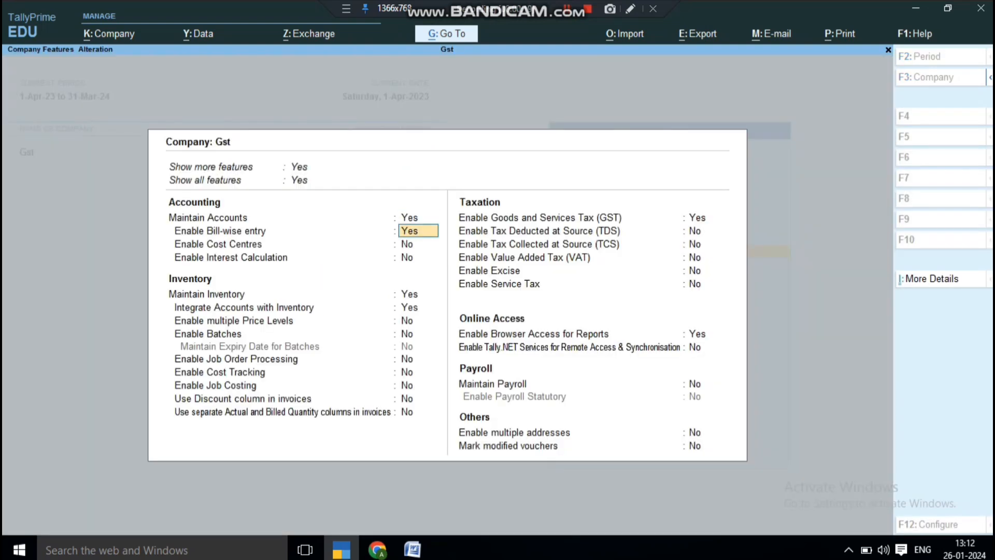
{"action": "key", "text": "Return"}
{"action": "key", "text": "Return"}
{"action": "key", "text": "Return"}
{"action": "key", "text": "Return"}
{"action": "key", "text": "Return"}
{"action": "key", "text": "Return"}
{"action": "key", "text": "Return"}
{"action": "key", "text": "Return"}
{"action": "key", "text": "Return"}
{"action": "key", "text": "Return"}
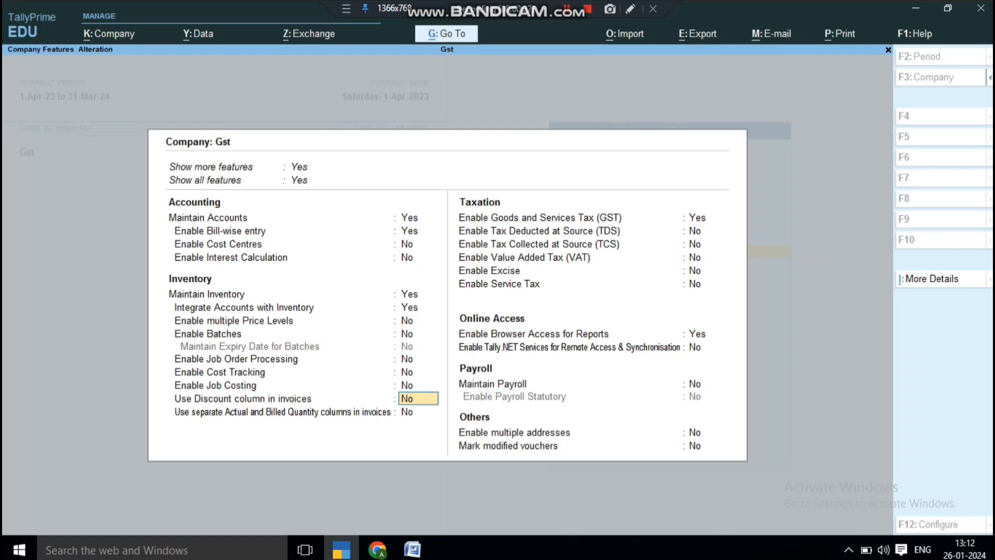
{"action": "key", "text": "Return"}
{"action": "key", "text": "Return"}
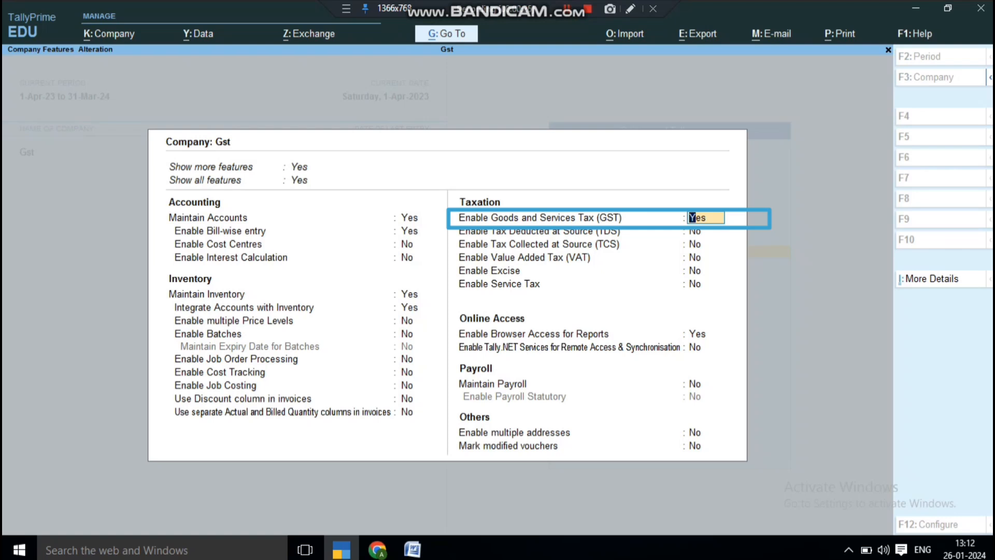
{"action": "key", "text": "Return"}
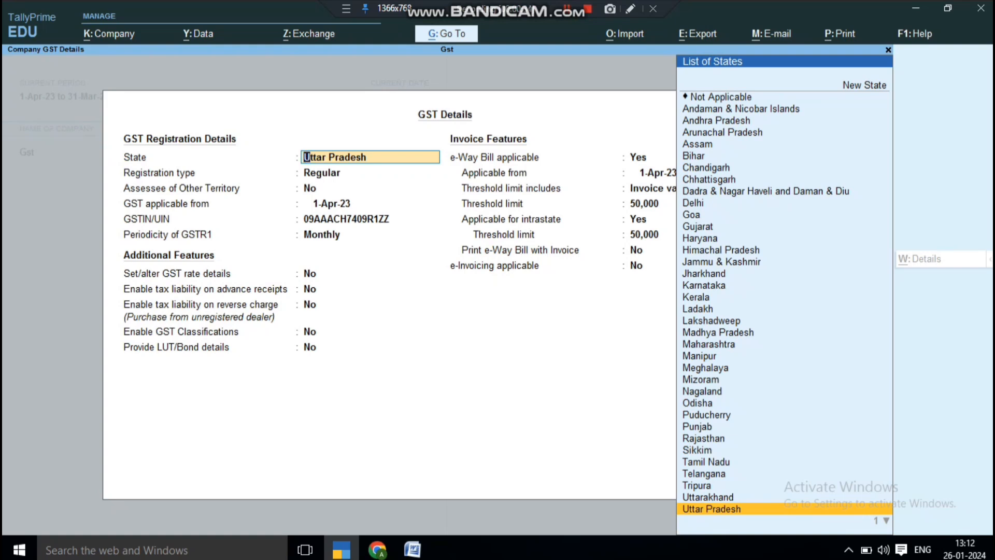
{"action": "key", "text": "Return"}
{"action": "key", "text": "Return"}
{"action": "key", "text": "Return"}
{"action": "key", "text": "Return"}
{"action": "key", "text": "Return"}
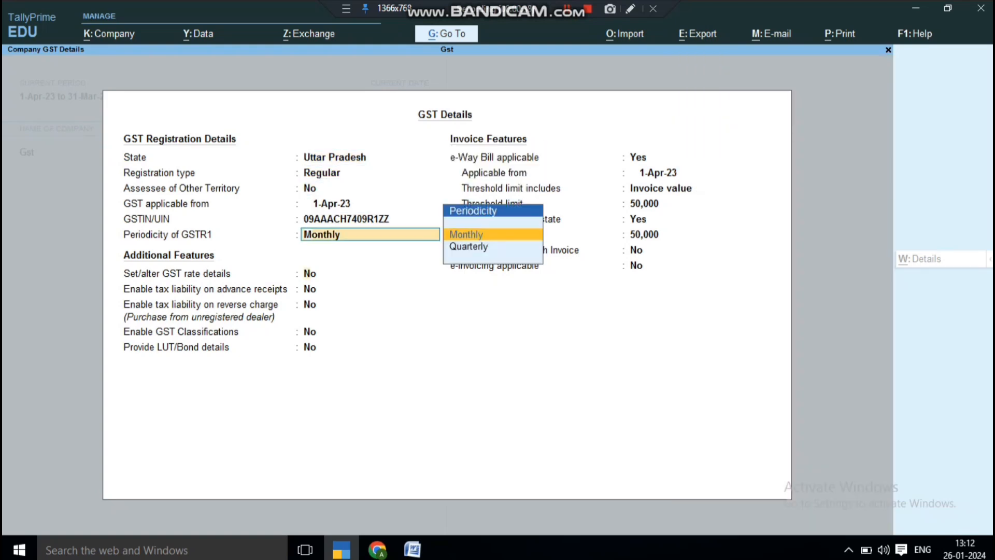
{"action": "key", "text": "Return"}
{"action": "key", "text": "ctrl+a"}
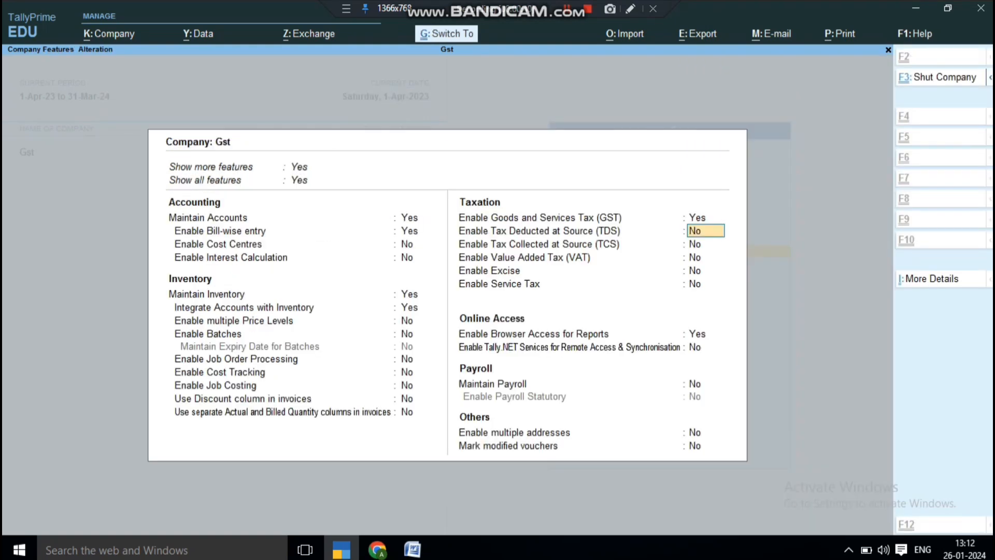
{"action": "key", "text": "ctrl+a"}
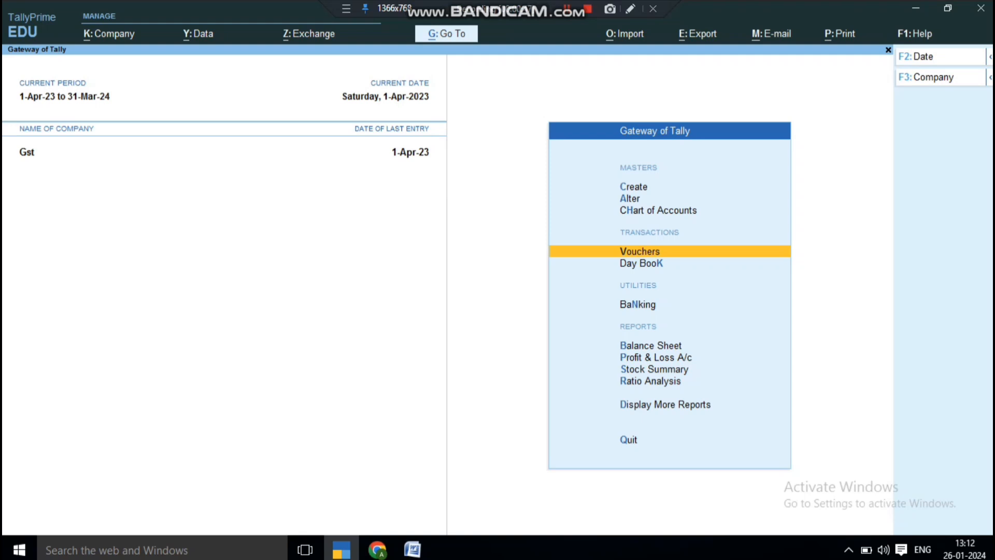
{"action": "key", "text": "Return"}
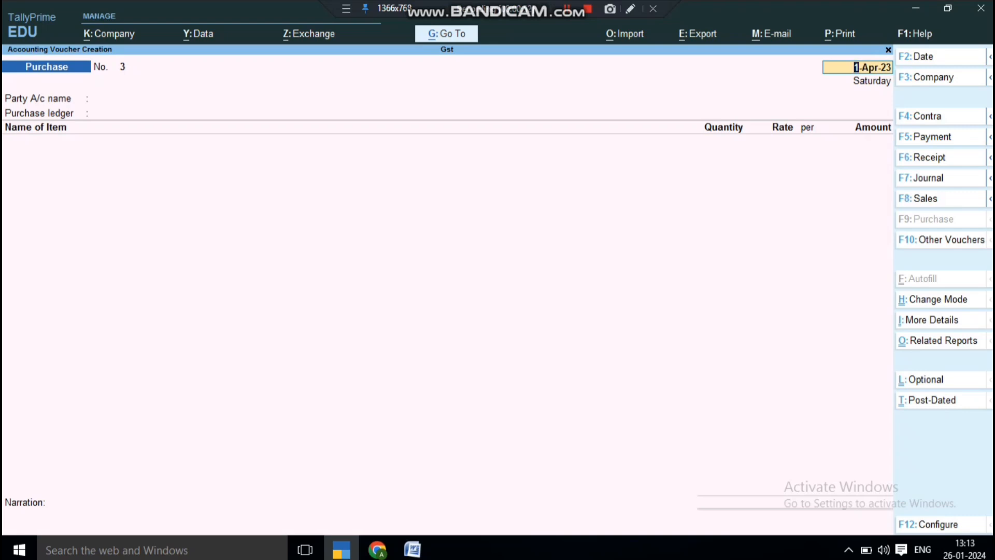
Switch to a Purchase voucher and set the interstate creditor as party with Purchase A/c.
{"action": "key", "text": "F8"}
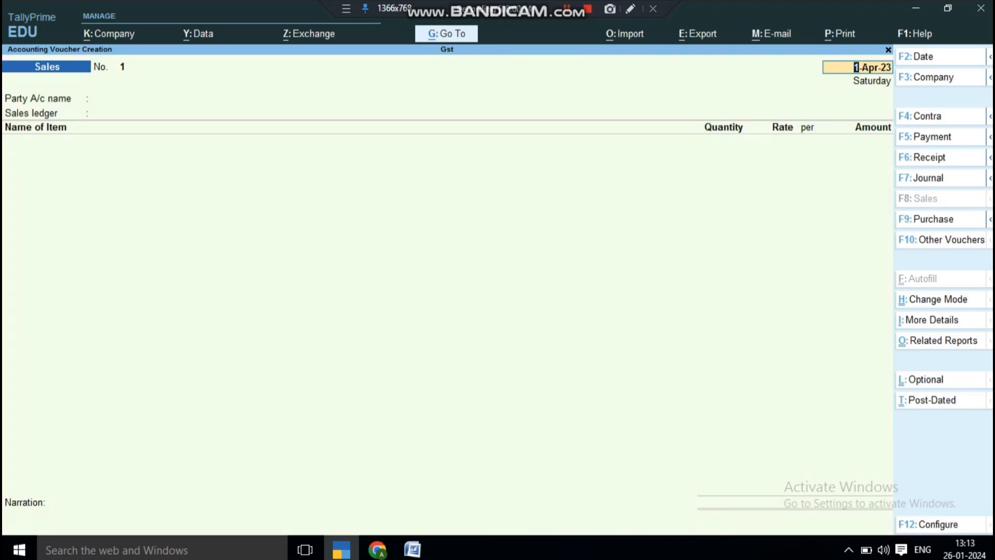
{"action": "key", "text": "F9"}
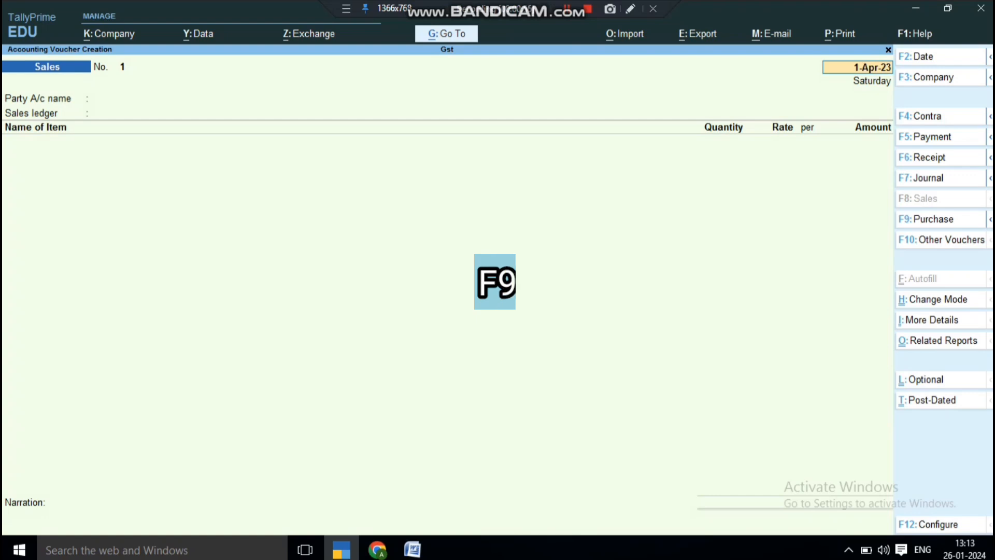
{"action": "key", "text": "Return"}
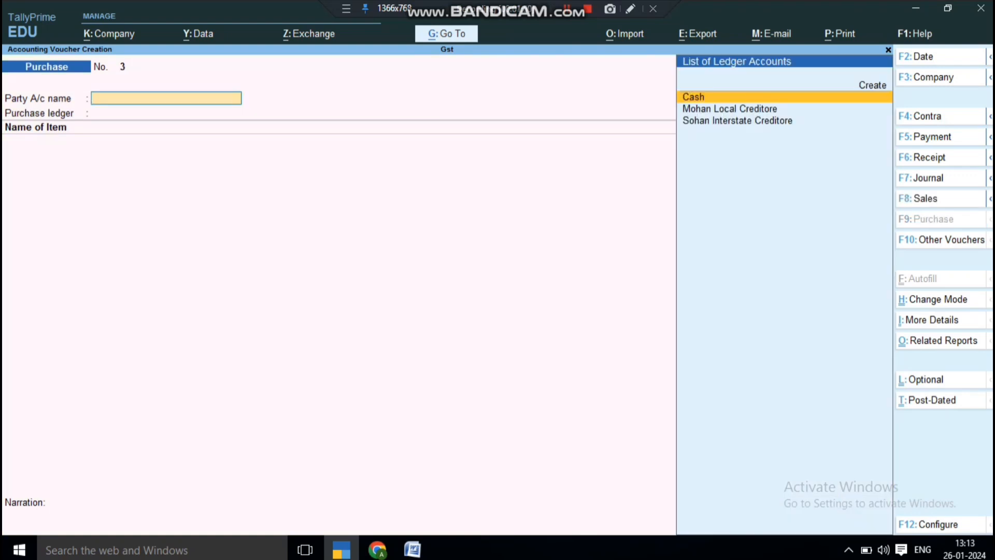
{"action": "left_click", "coordinate": [730, 108]}
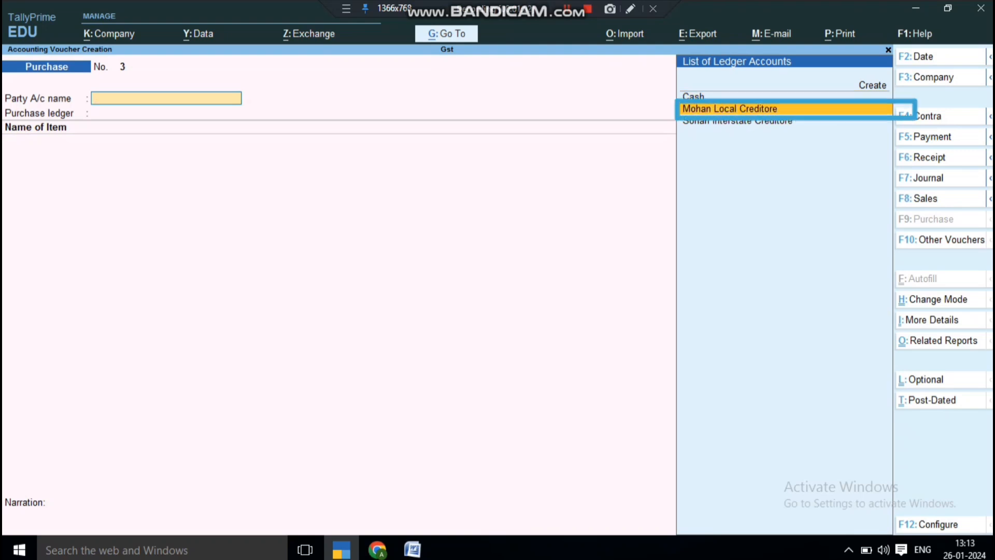
{"action": "left_click", "coordinate": [738, 120]}
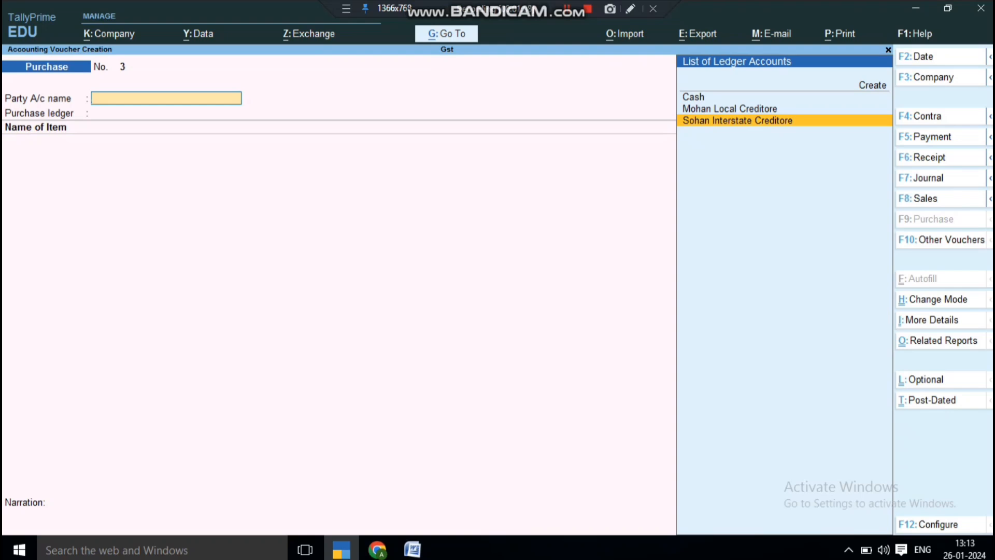
{"action": "key", "text": "Return"}
{"action": "key", "text": "Return"}
{"action": "key", "text": "Return"}
{"action": "key", "text": "Return"}
{"action": "key", "text": "Return"}
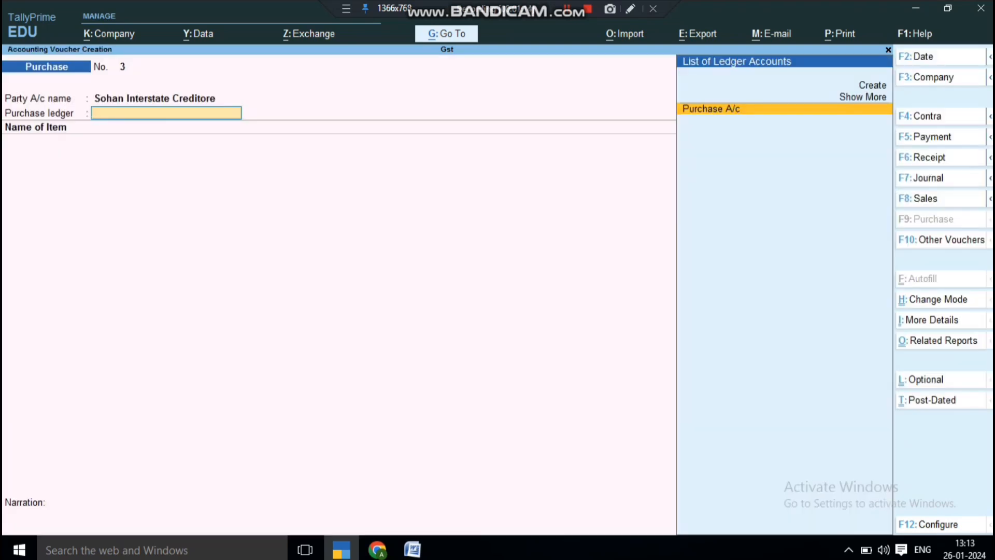
{"action": "key", "text": "Return"}
{"action": "key", "text": "Return"}
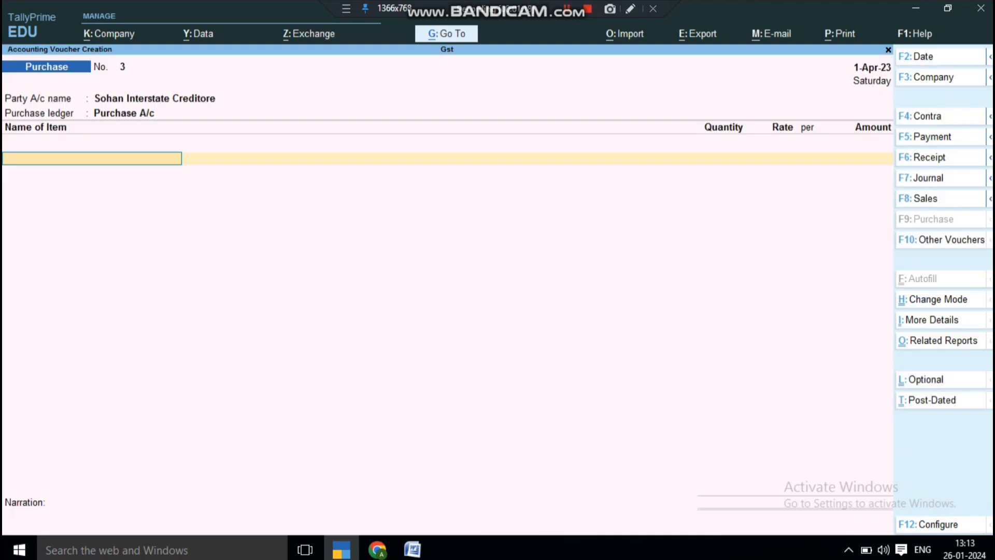
{"action": "key", "text": "Down"}
{"action": "key", "text": "Down"}
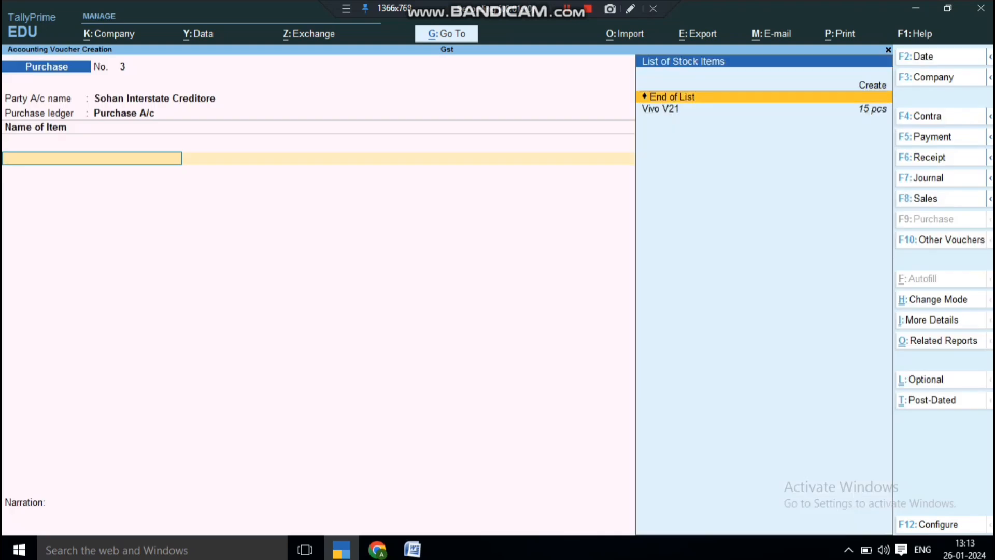
Select Vivo V21 as the item and open it for alteration, keeping its name and Vivo group.
{"action": "key", "text": "Down"}
{"action": "key", "text": "Return"}
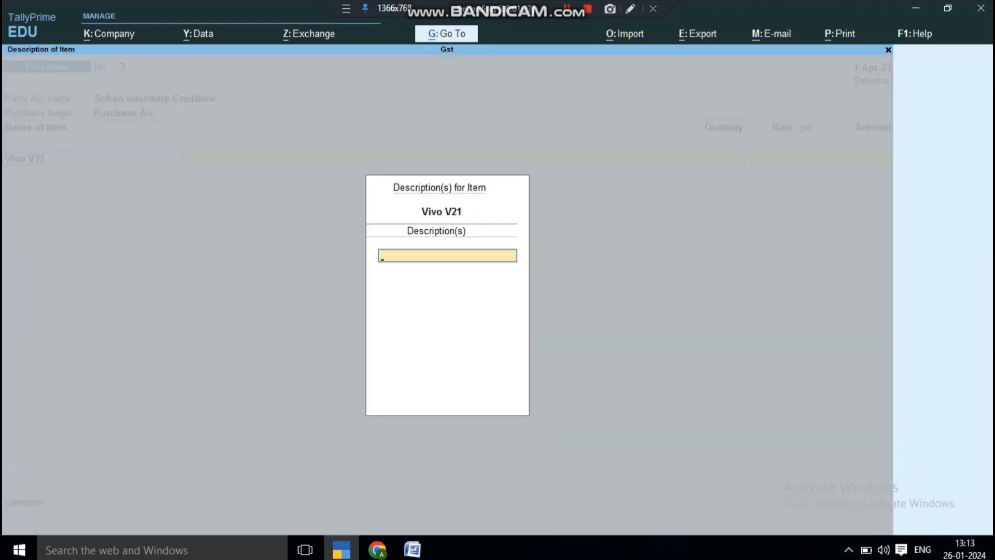
{"action": "key", "text": "Escape"}
{"action": "key", "text": "ctrl+Return"}
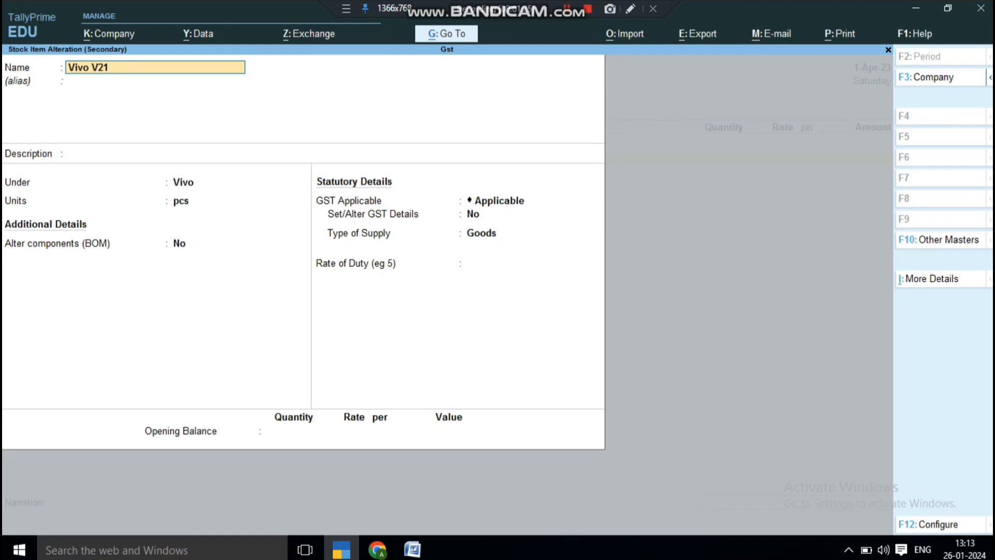
{"action": "key", "text": "Return"}
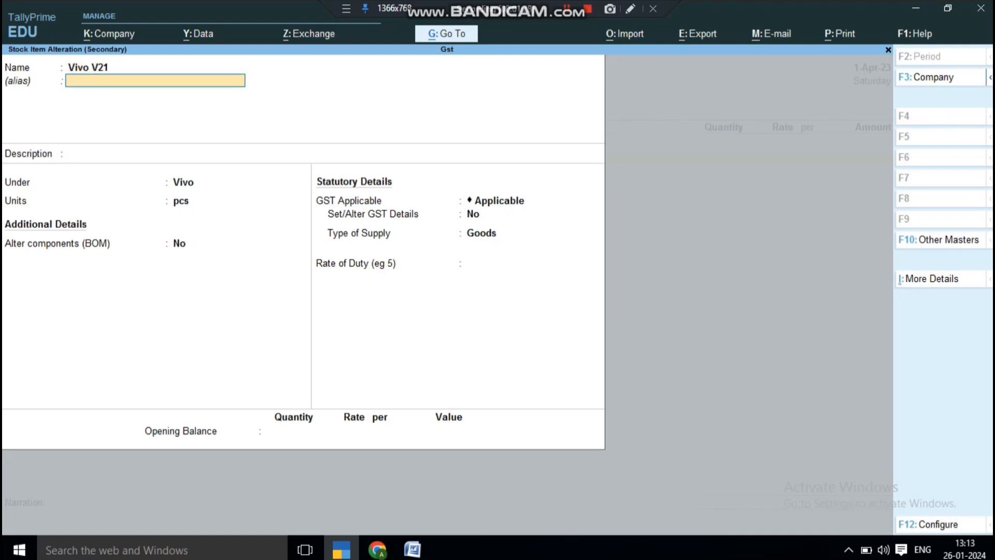
{"action": "key", "text": "Return"}
{"action": "key", "text": "Return"}
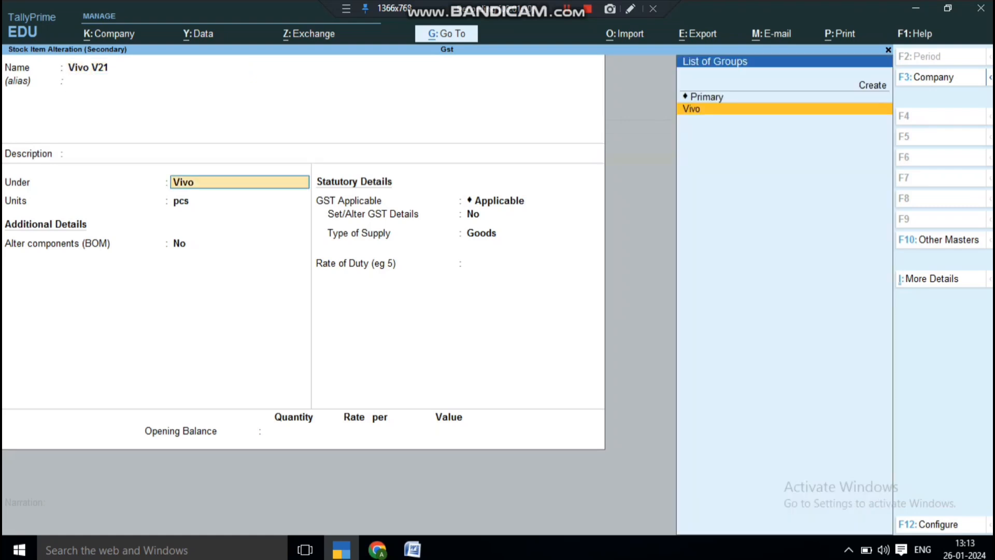
{"action": "key", "text": "Return"}
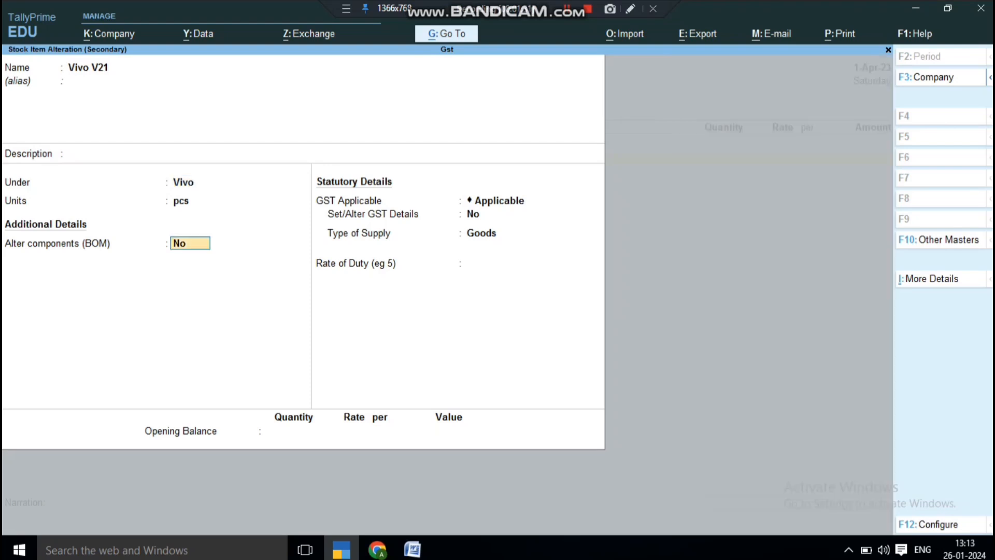
{"action": "key", "text": "Return"}
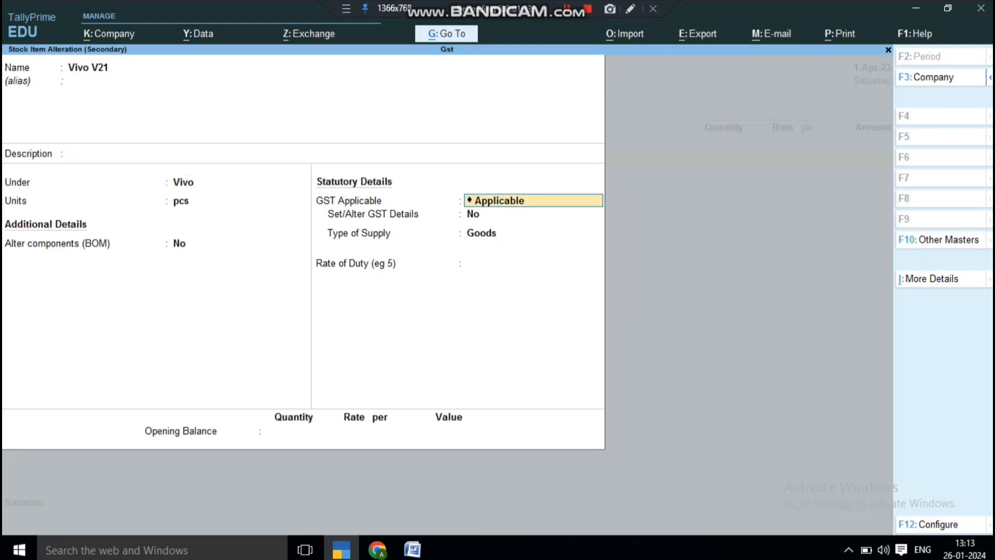
{"action": "key", "text": "Return"}
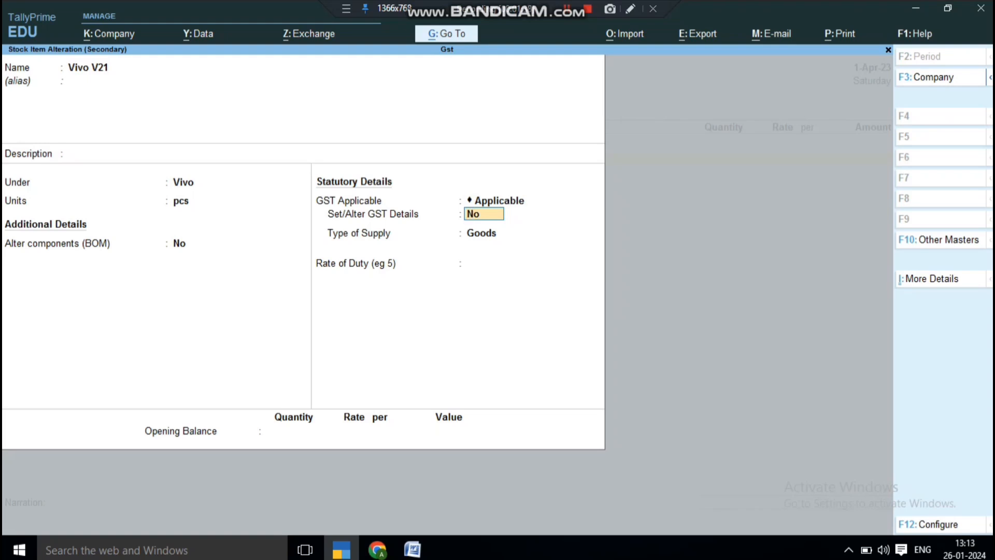
Turn on Vivo V21's GST details with HSN 1421 and 18% integrated tax, then save.
{"action": "key", "text": "y"}
{"action": "key", "text": "Return"}
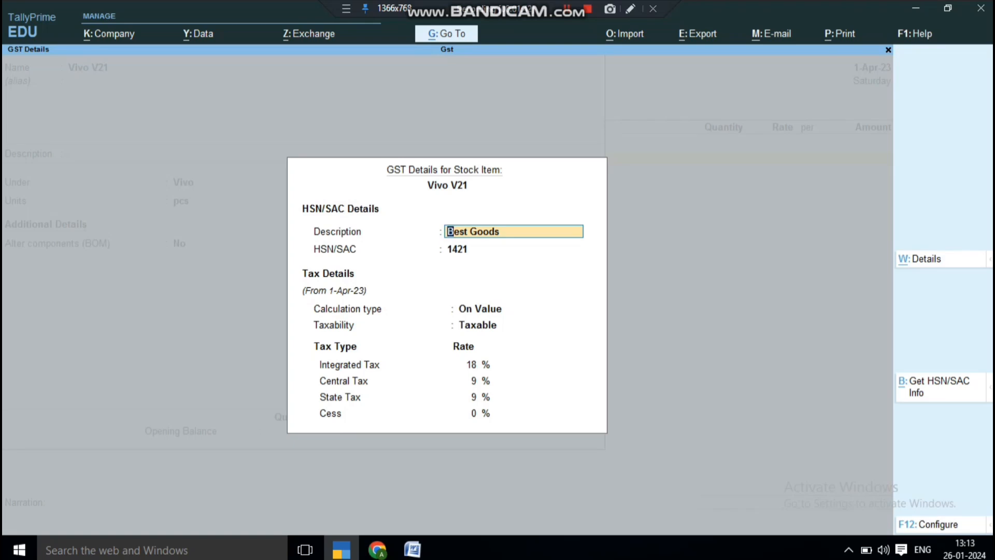
{"action": "key", "text": "Return"}
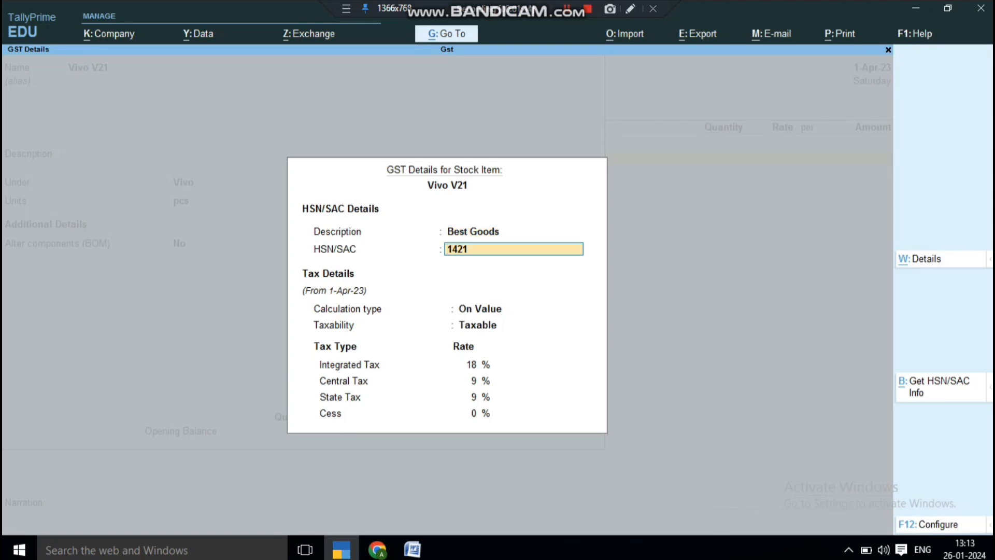
{"action": "key", "text": "Return"}
{"action": "key", "text": "Return"}
{"action": "key", "text": "Return"}
{"action": "key", "text": "Return"}
{"action": "key", "text": "Return"}
{"action": "key", "text": "Return"}
{"action": "key", "text": "Return"}
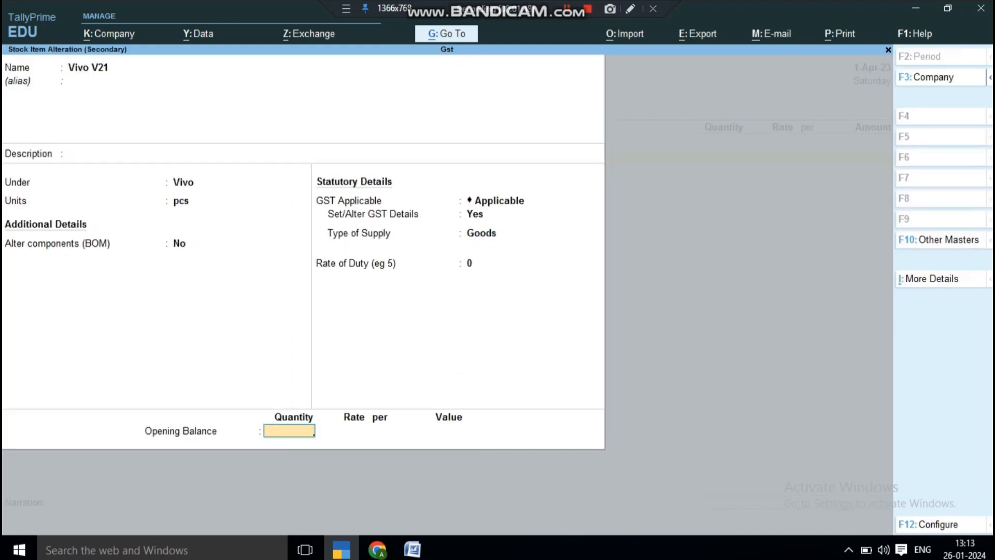
{"action": "key", "text": "Return"}
{"action": "key", "text": "Return"}
{"action": "key", "text": "Return"}
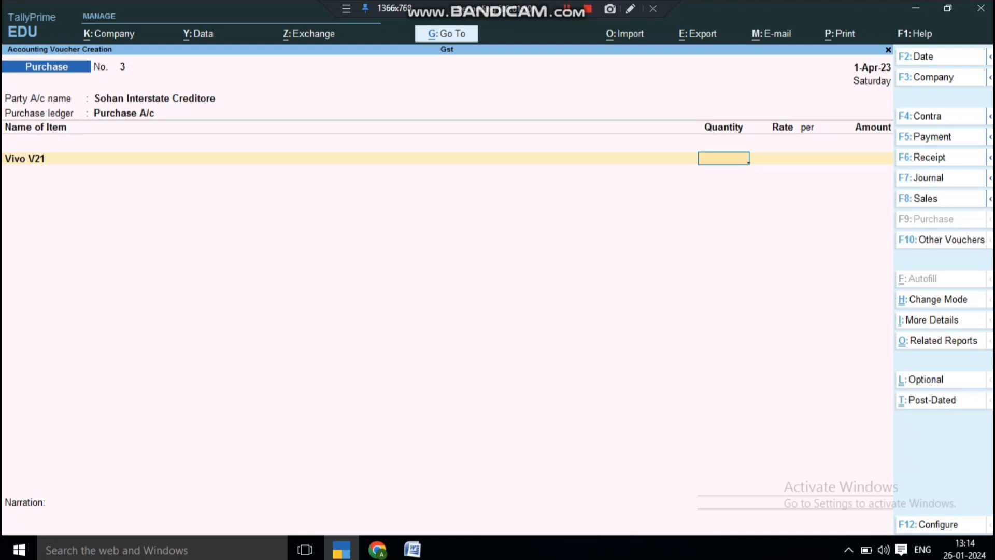
Enter 10 pcs of Vivo V21 at rate 14,000 for 1,40,000.
{"action": "type", "text": "10"}
{"action": "key", "text": "Return"}
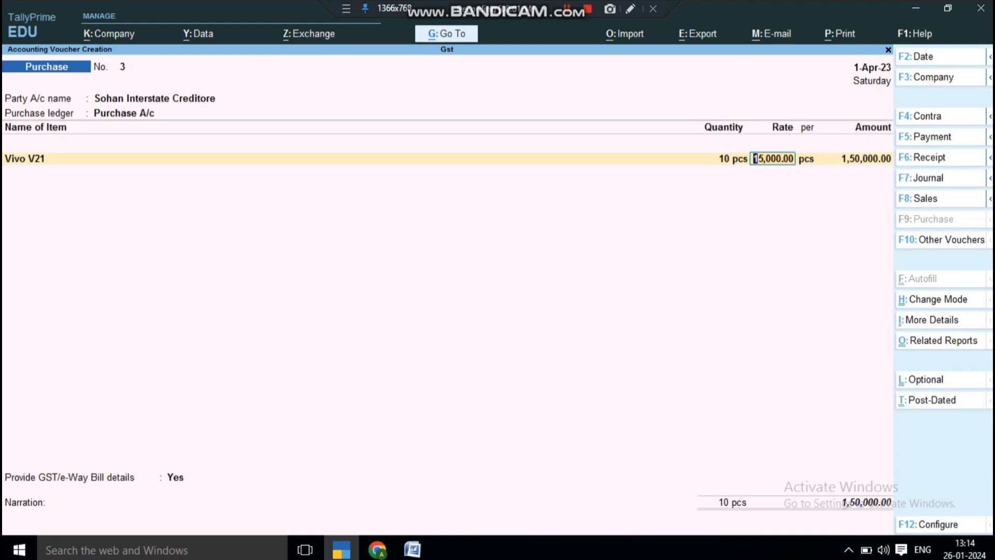
{"action": "type", "text": "14,000"}
{"action": "key", "text": "Return"}
{"action": "key", "text": "Return"}
{"action": "key", "text": "Return"}
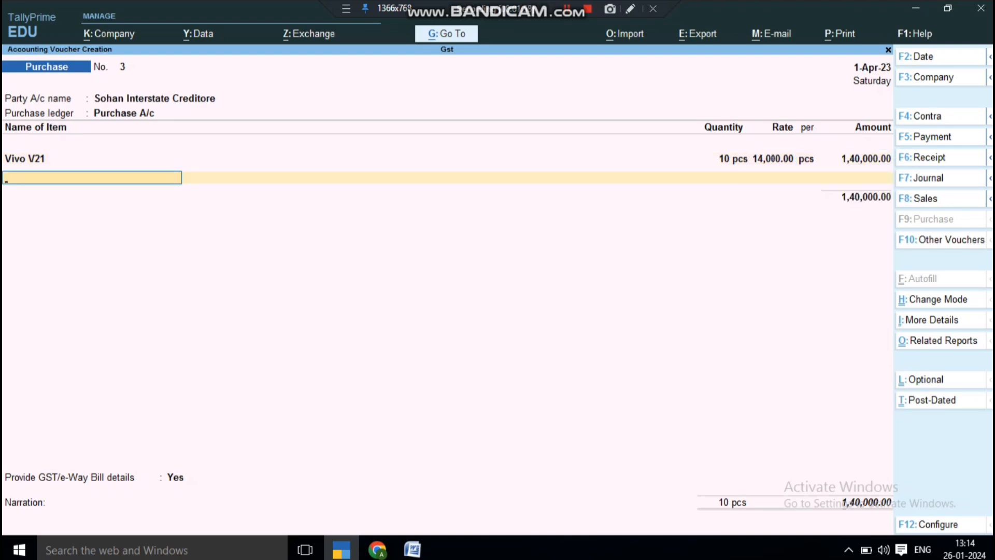
{"action": "key", "text": "Return"}
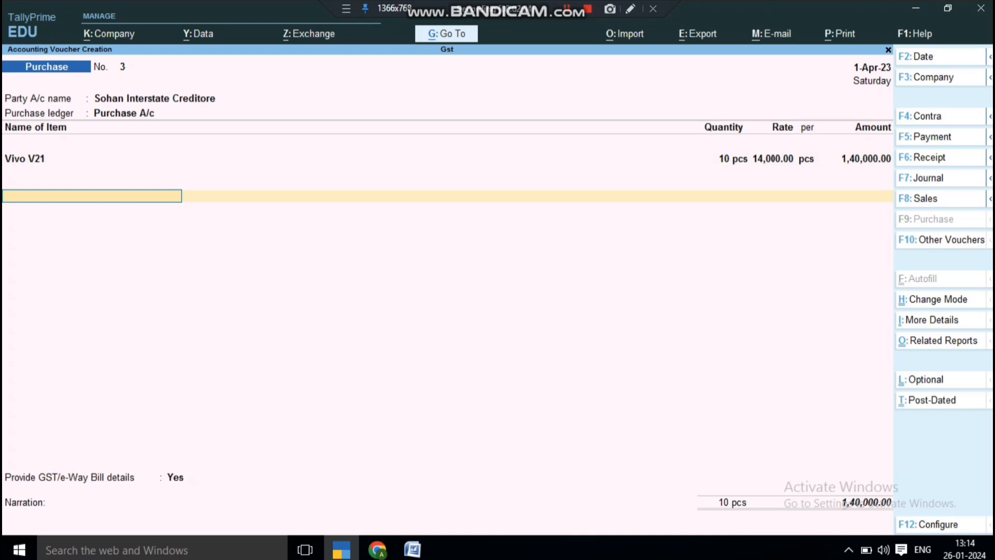
Start a ledger line below the item and browse the ledger list for a tax account.
{"action": "key", "text": "Return"}
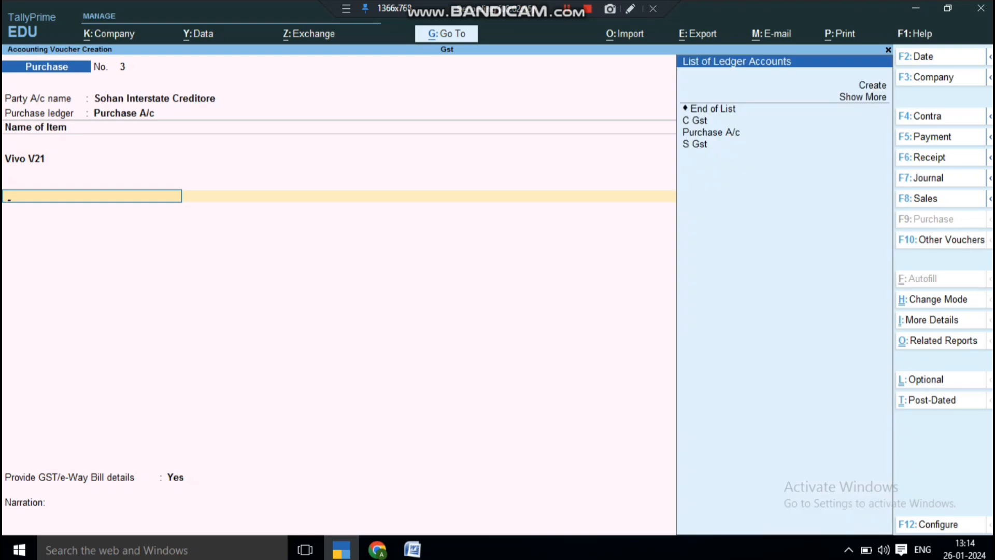
{"action": "key", "text": "Down"}
{"action": "key", "text": "Down"}
{"action": "key", "text": "Down"}
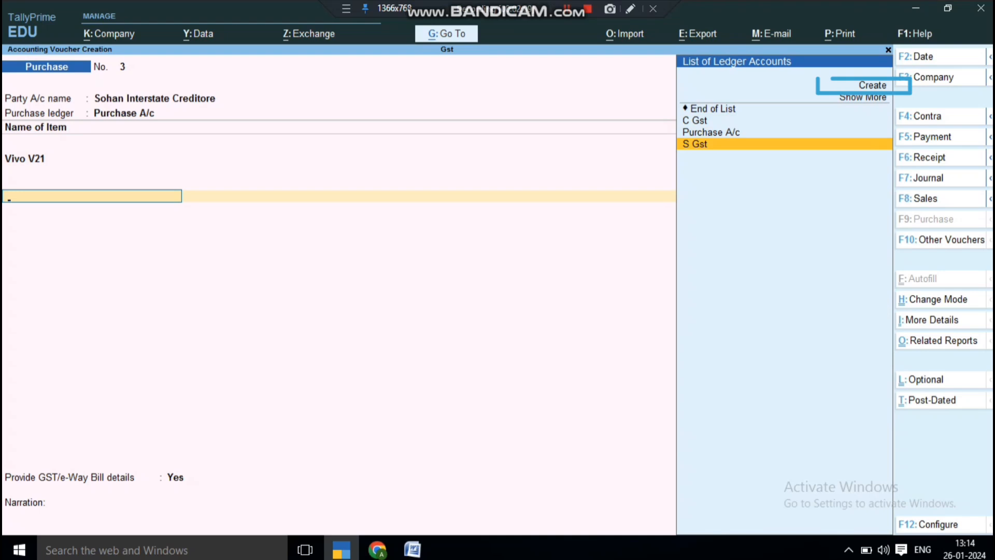
{"action": "key", "text": "Up"}
{"action": "key", "text": "Up"}
{"action": "key", "text": "Up"}
{"action": "key", "text": "Up"}
{"action": "key", "text": "Up"}
{"action": "key", "text": "Down"}
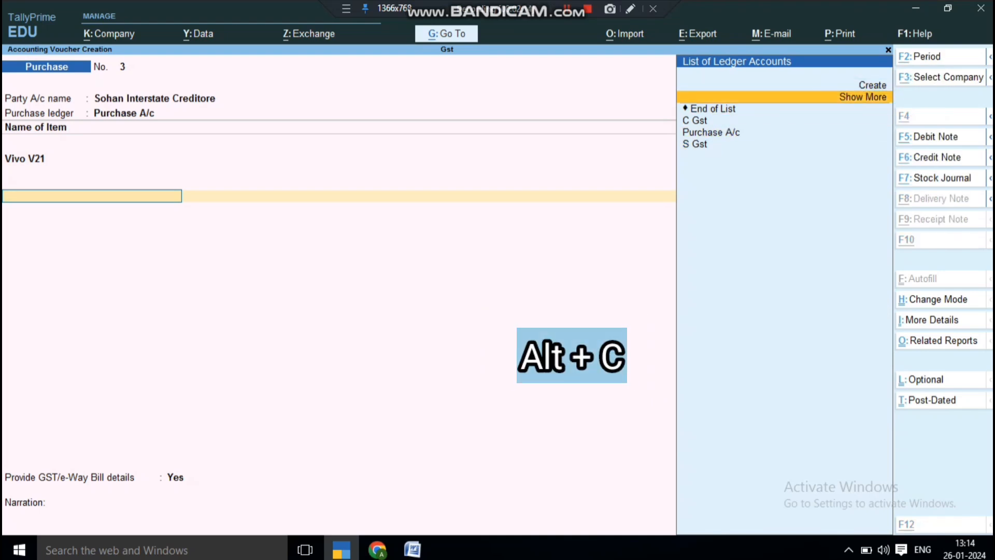
Create an I Gst ledger under Duties & Taxes with GST duty type and Integrated Tax.
{"action": "key", "text": "alt+c"}
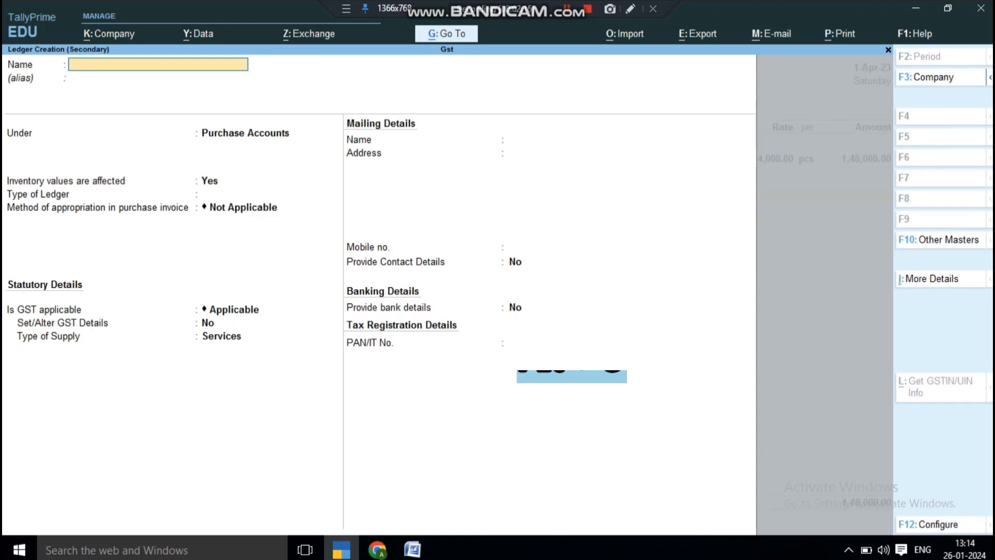
{"action": "type", "text": "I Gst"}
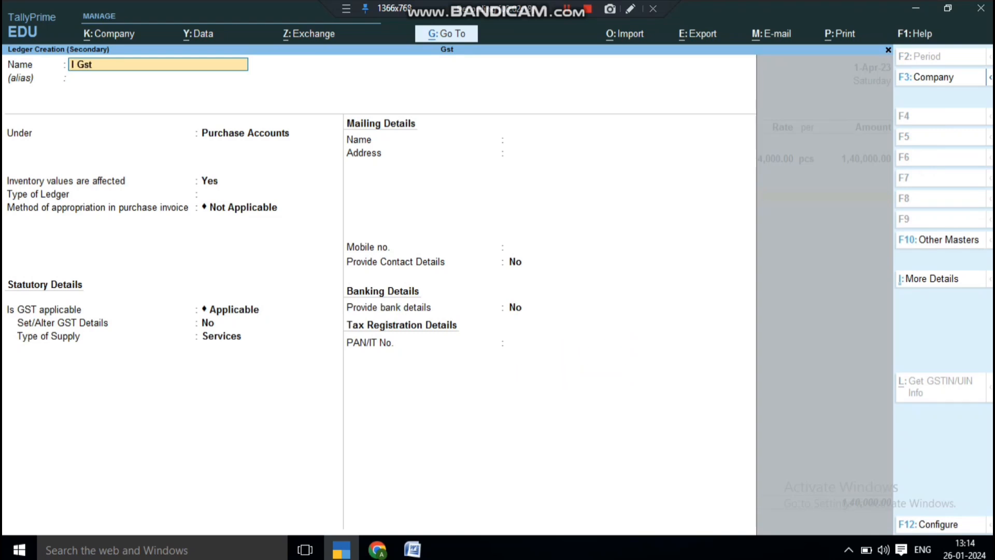
{"action": "key", "text": "Return"}
{"action": "type", "text": "D"}
{"action": "key", "text": "Down"}
{"action": "key", "text": "Down"}
{"action": "key", "text": "Down"}
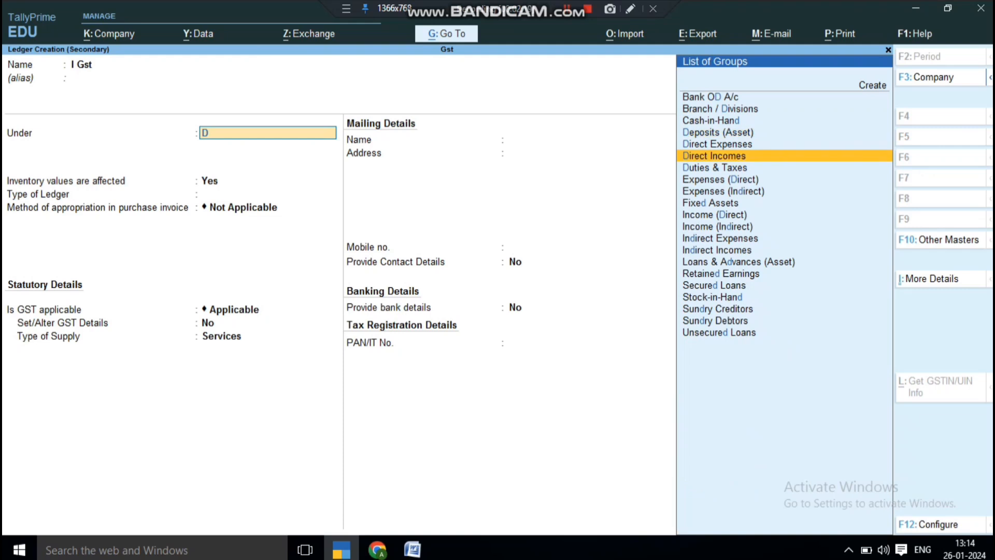
{"action": "key", "text": "Return"}
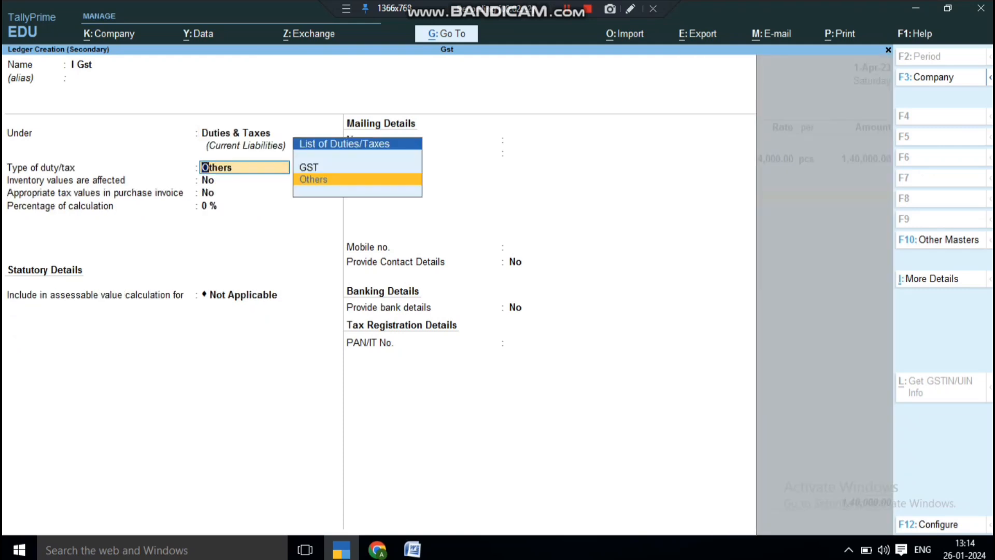
{"action": "key", "text": "Up"}
{"action": "key", "text": "Return"}
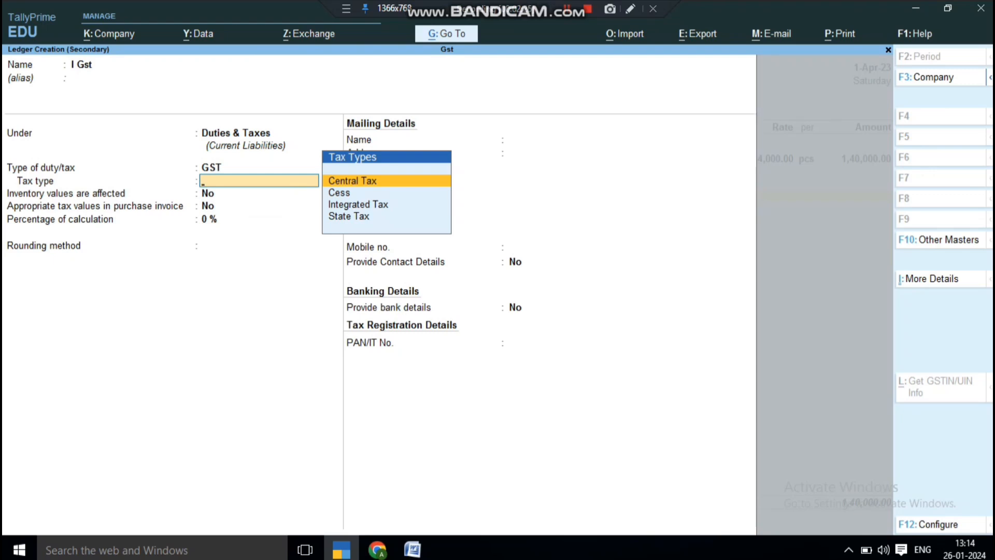
{"action": "key", "text": "Down"}
{"action": "key", "text": "Down"}
{"action": "key", "text": "ctrl+a"}
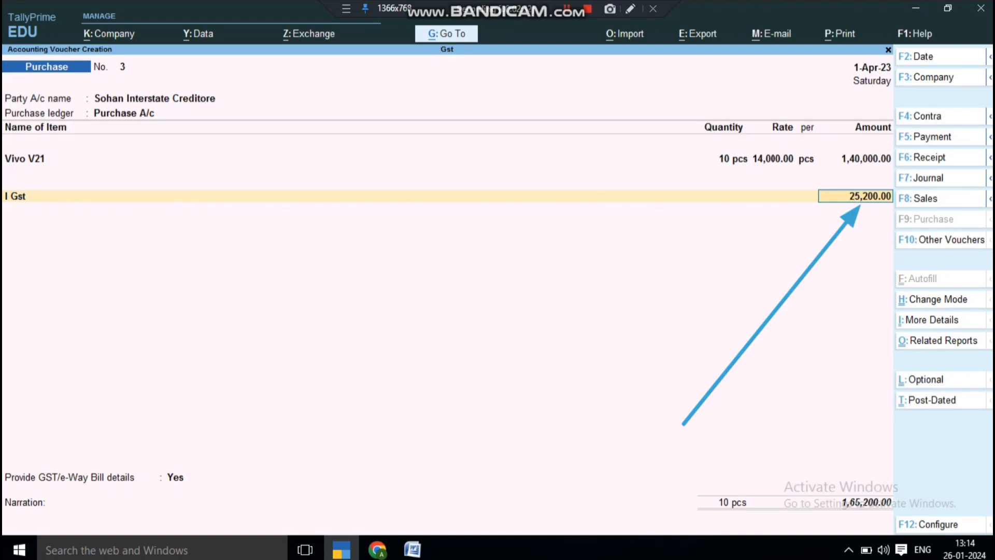
Review the detailed GST tax analysis, then save voucher No. 3 and reopen it.
{"action": "key", "text": "alt+a"}
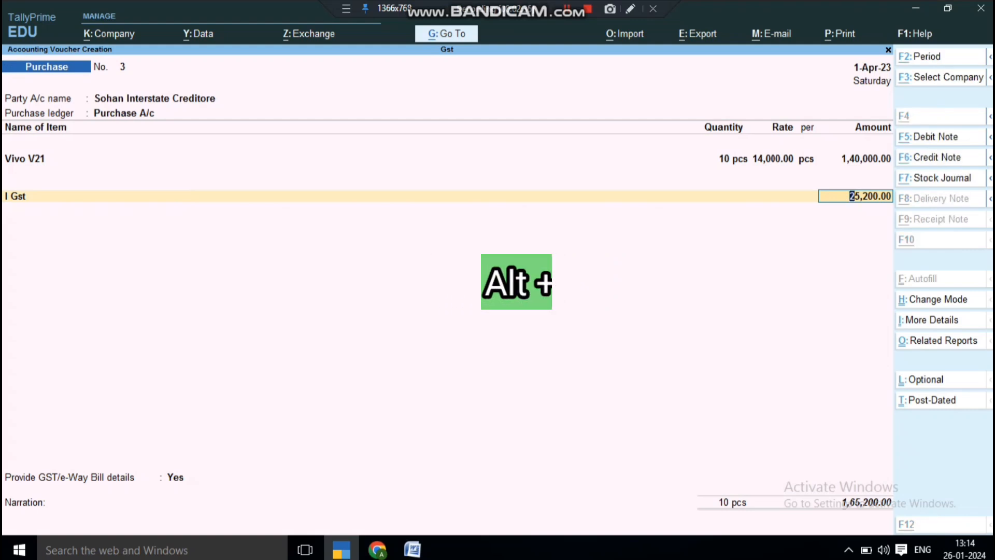
{"action": "key", "text": "alt+F1"}
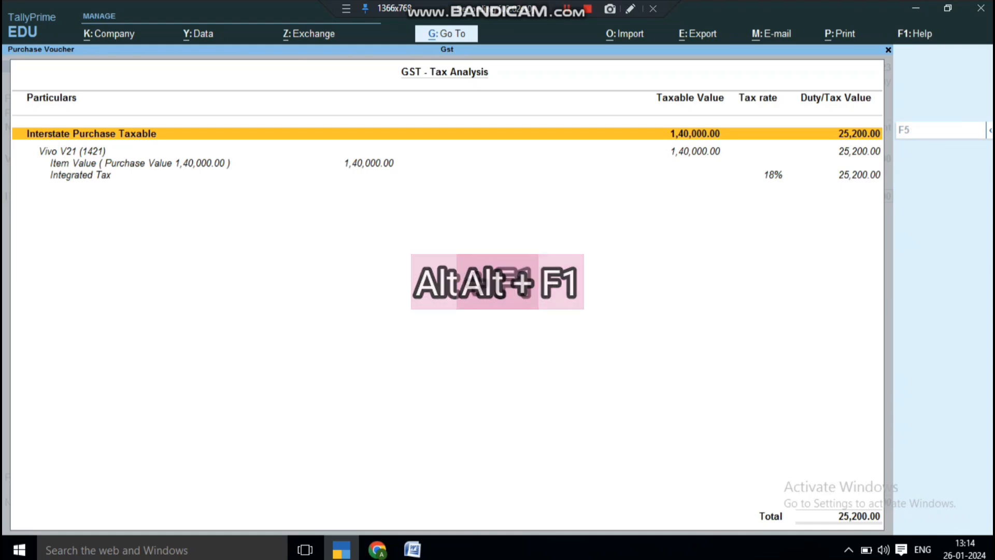
{"action": "key", "text": "Down"}
{"action": "key", "text": "Down"}
{"action": "key", "text": "Down"}
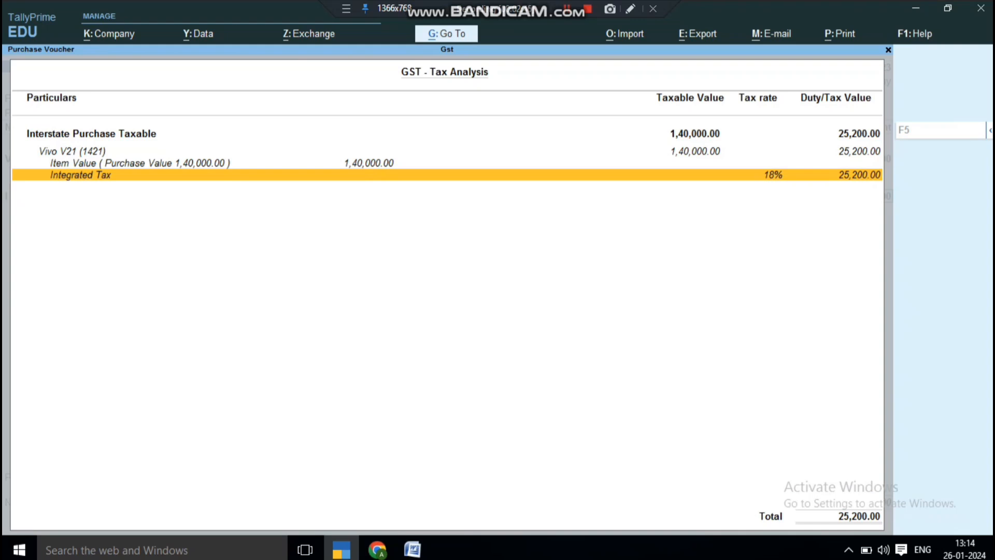
{"action": "key", "text": "Escape"}
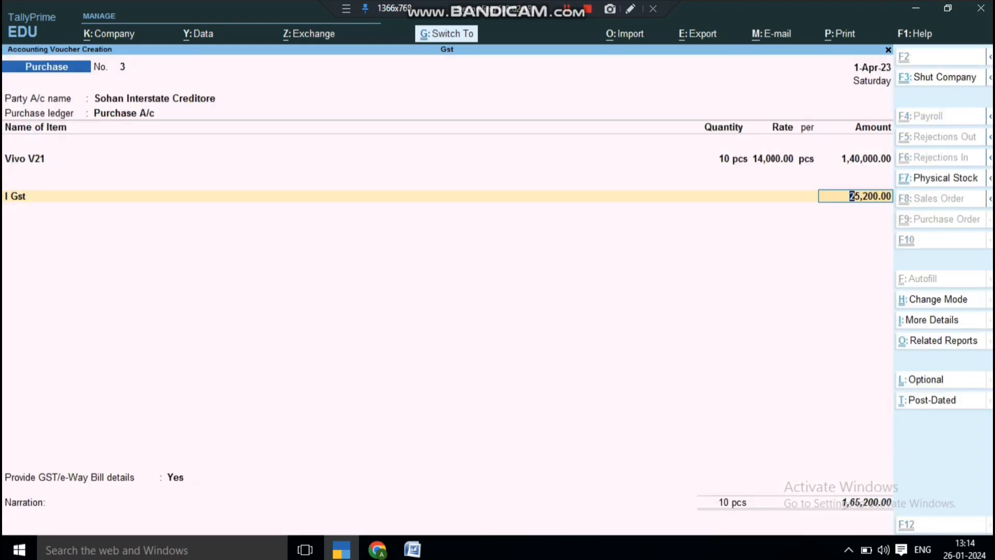
{"action": "key", "text": "ctrl+a"}
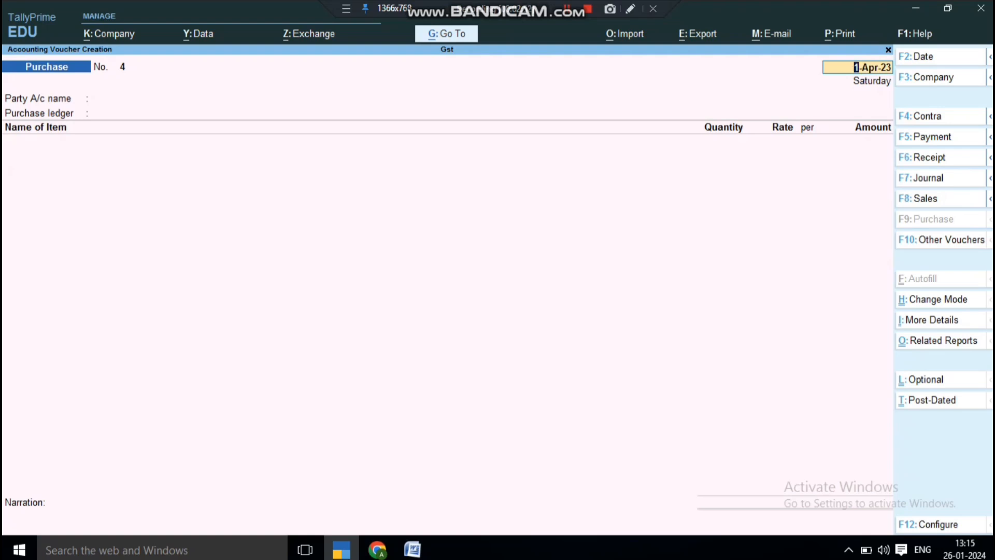
{"action": "key", "text": "Page_Up"}
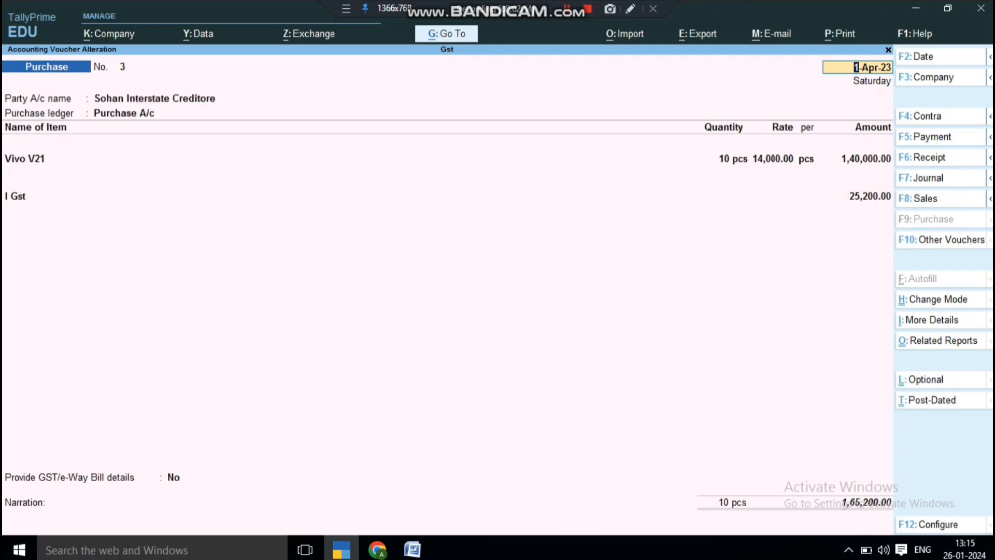
{"action": "key", "text": "alt+p"}
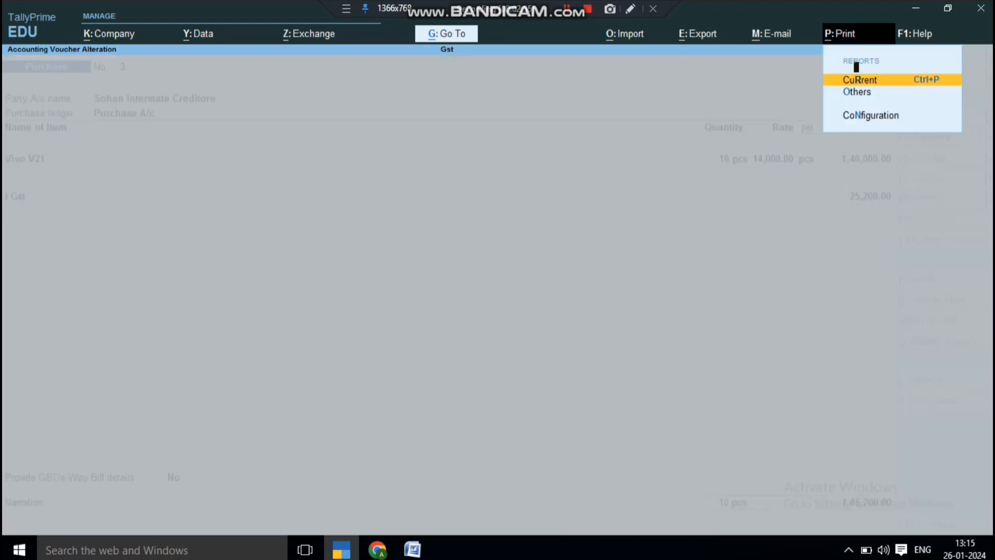
{"action": "key", "text": "Return"}
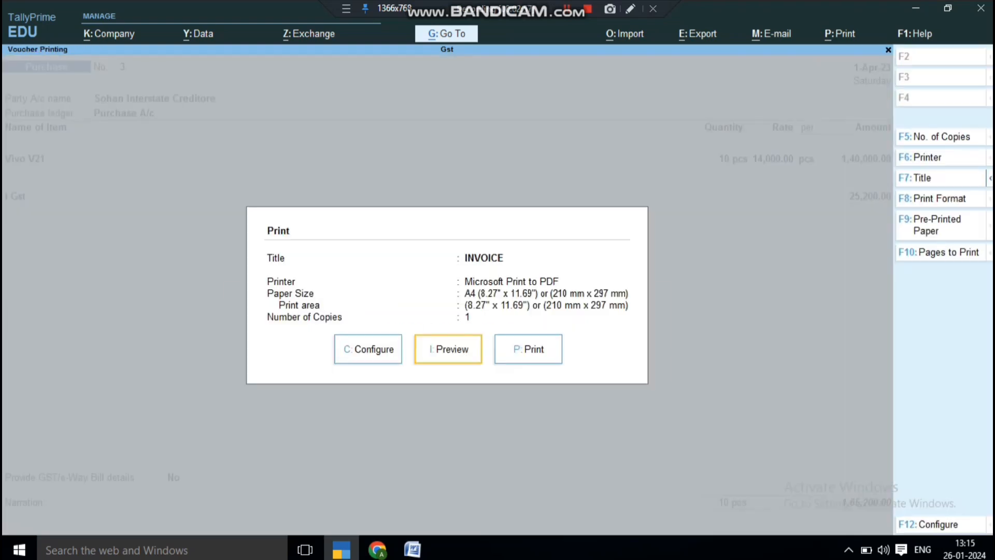
{"action": "key", "text": "Return"}
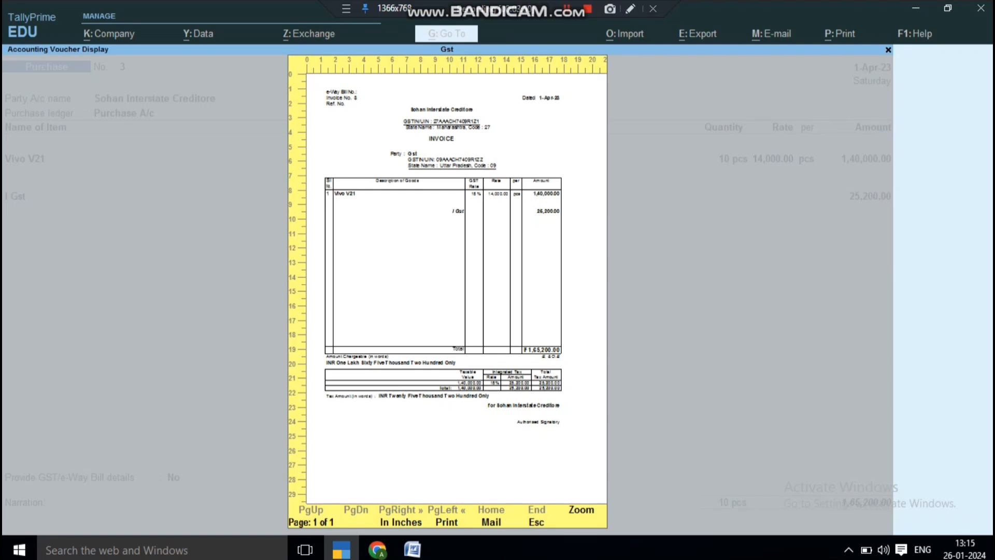
{"action": "key", "text": "alt+z"}
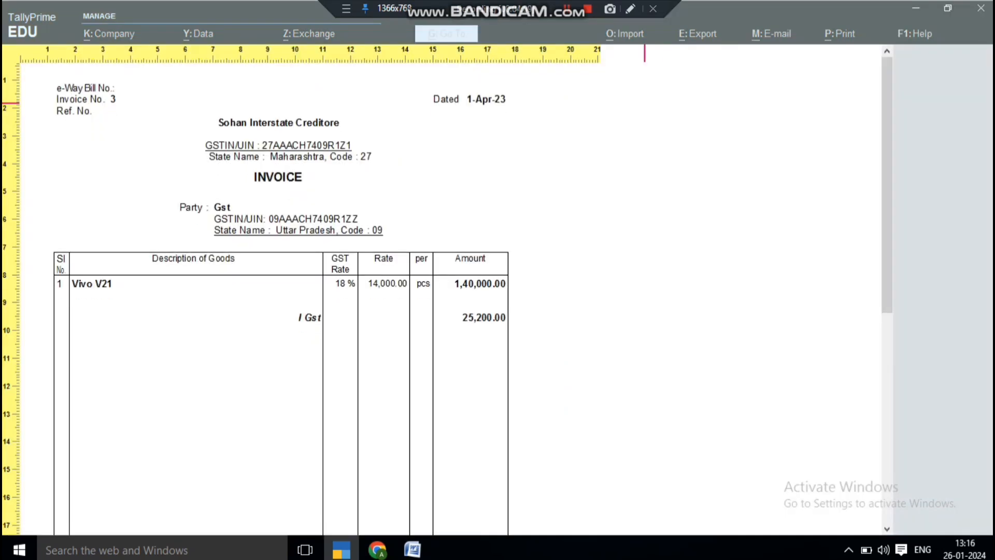
{"action": "key", "text": "Down"}
{"action": "key", "text": "Down"}
{"action": "key", "text": "Down"}
{"action": "key", "text": "Down"}
{"action": "key", "text": "Down"}
{"action": "key", "text": "Down"}
{"action": "key", "text": "Down"}
{"action": "key", "text": "Down"}
{"action": "key", "text": "Down"}
{"action": "key", "text": "Down"}
{"action": "key", "text": "Down"}
{"action": "key", "text": "Down"}
{"action": "key", "text": "Down"}
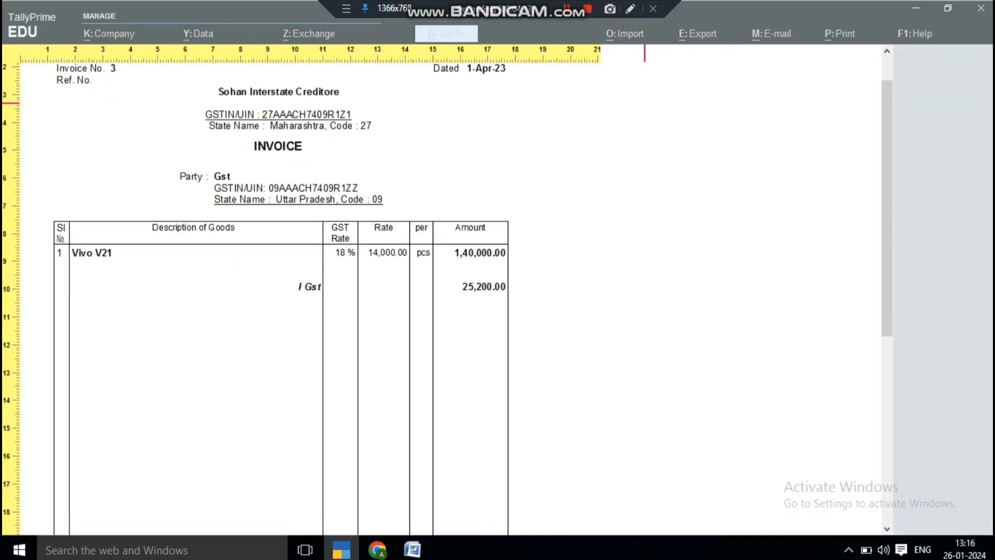
{"action": "key", "text": "Down"}
{"action": "key", "text": "Down"}
{"action": "key", "text": "Down"}
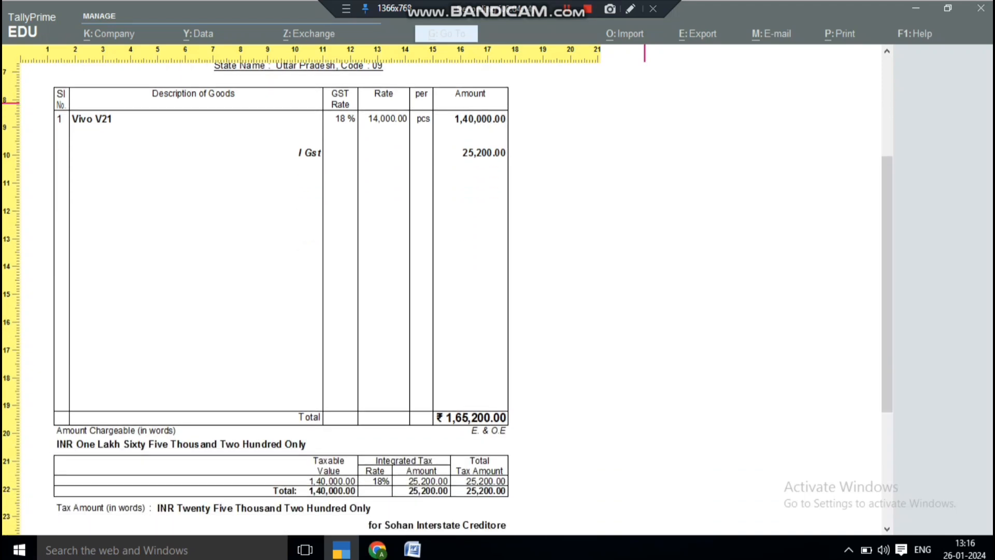
{"action": "key", "text": "Down"}
{"action": "key", "text": "Up"}
{"action": "key", "text": "Up"}
{"action": "key", "text": "Up"}
{"action": "key", "text": "Up"}
{"action": "key", "text": "Up"}
{"action": "key", "text": "Up"}
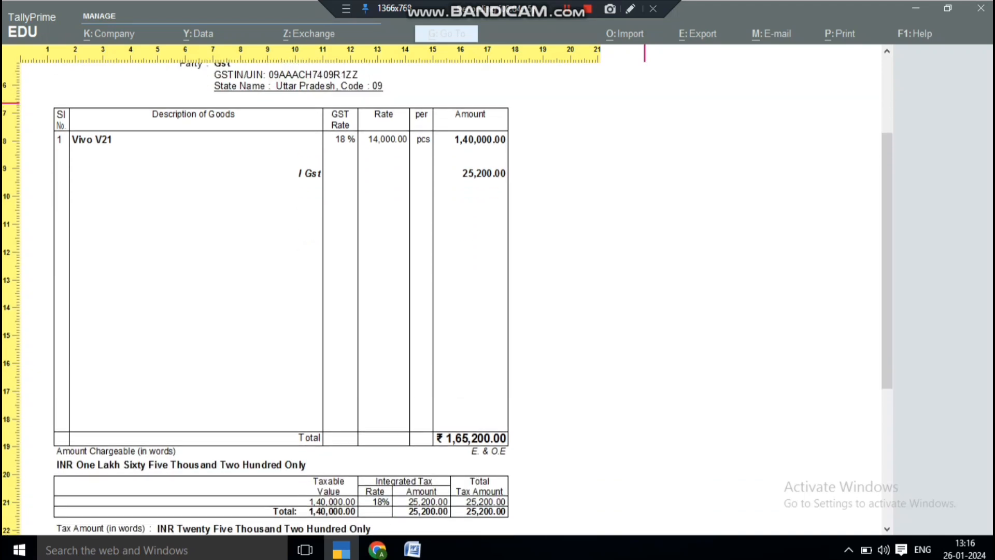
{"action": "key", "text": "Up"}
{"action": "key", "text": "Up"}
{"action": "key", "text": "Up"}
{"action": "key", "text": "Up"}
{"action": "key", "text": "Up"}
{"action": "key", "text": "Up"}
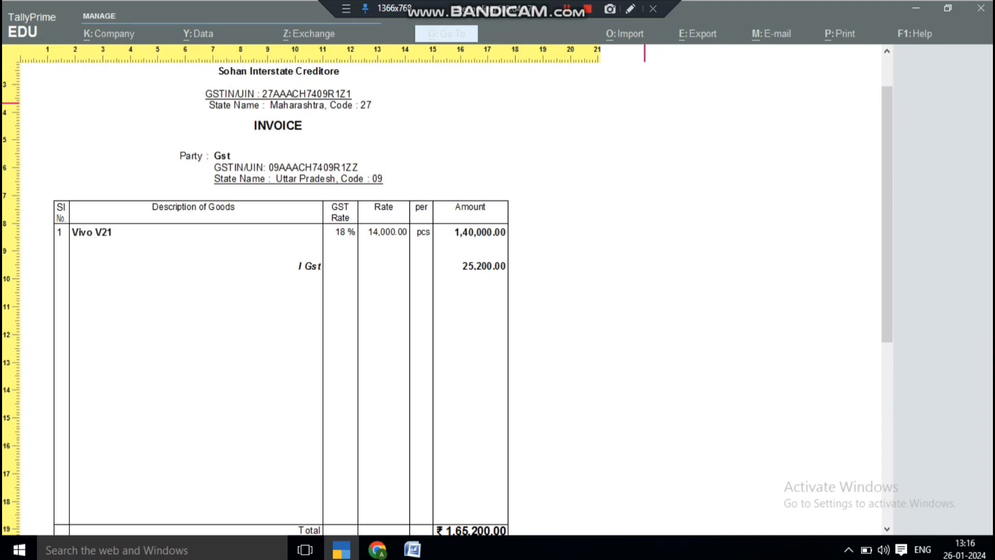
{"action": "key", "text": "z"}
{"action": "key", "text": "Escape"}
Quit the voucher alteration and start Purchase voucher No. 4 dated 1-Apr-23.
{"action": "key", "text": "Escape"}
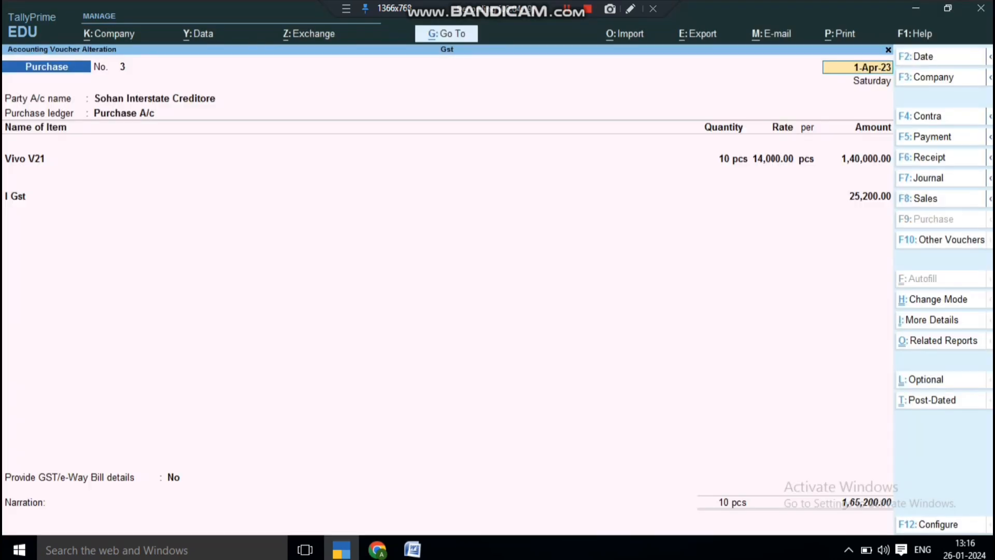
{"action": "key", "text": "Escape"}
{"action": "key", "text": "y"}
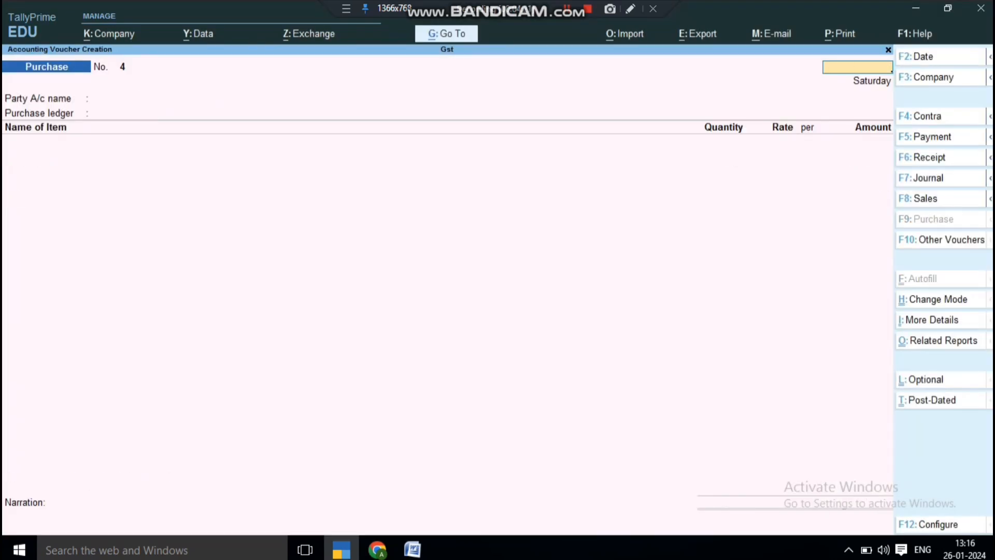
{"action": "key", "text": "Escape"}
{"action": "key", "text": "y"}
{"action": "key", "text": "Escape"}
{"action": "key", "text": "Escape"}
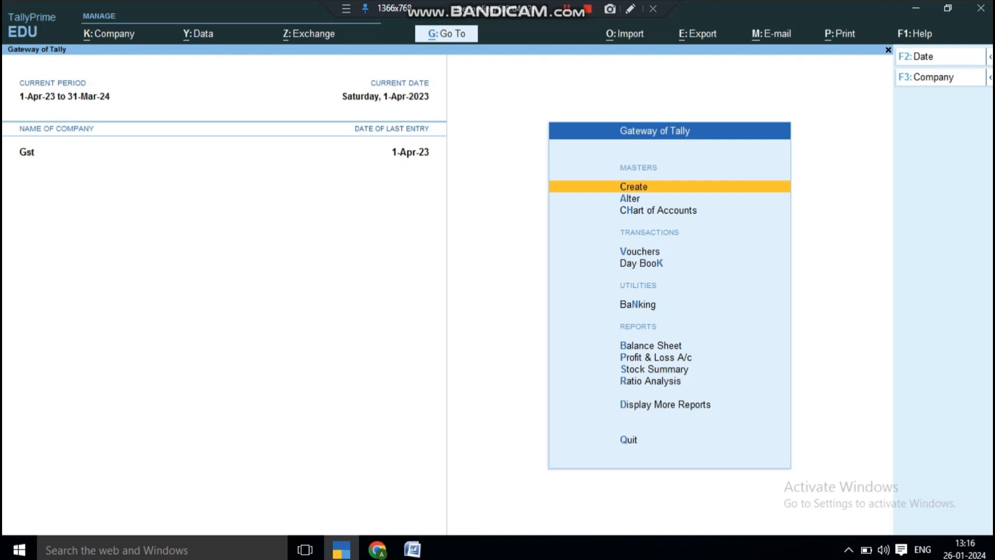
{"action": "key", "text": "Down"}
{"action": "key", "text": "Down"}
{"action": "key", "text": "Down"}
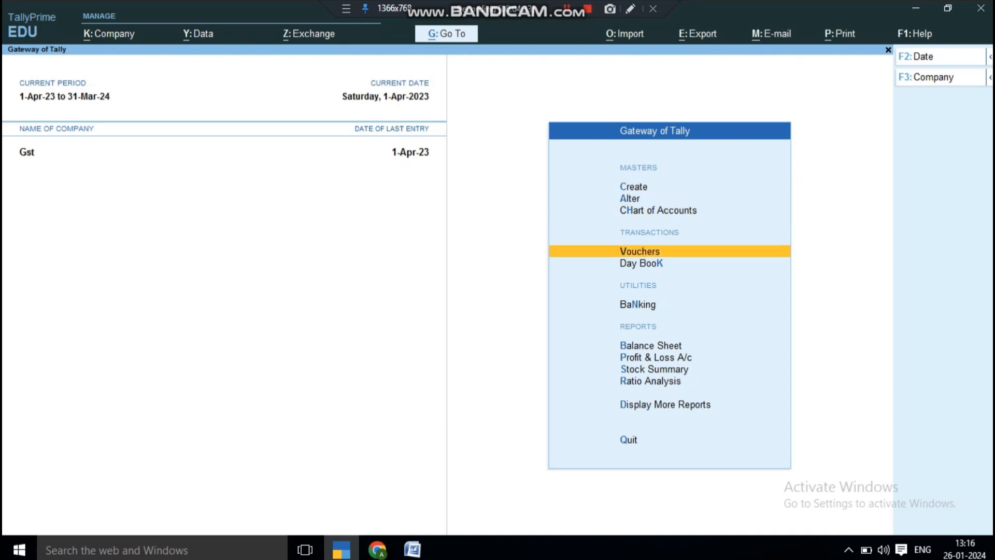
{"action": "key", "text": "Return"}
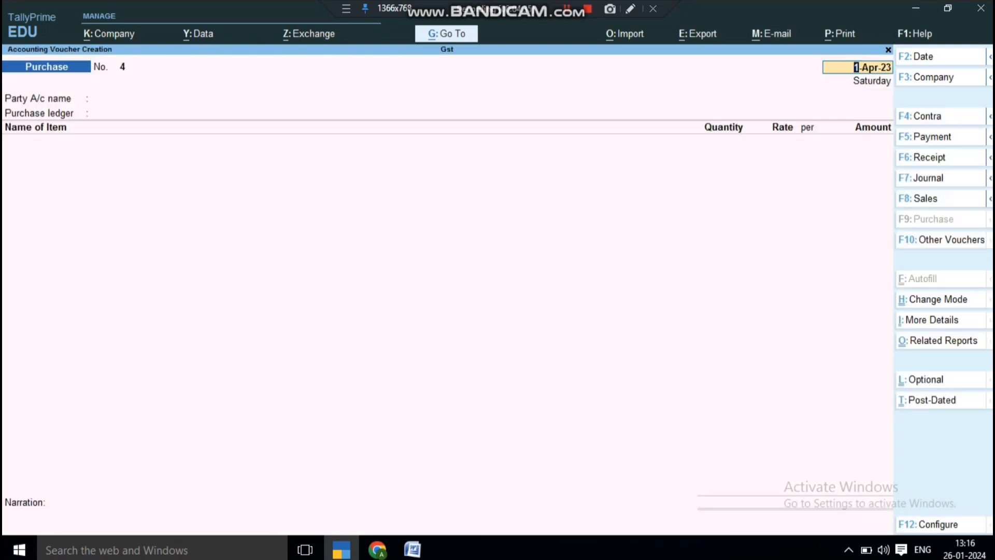
{"action": "key", "text": "Return"}
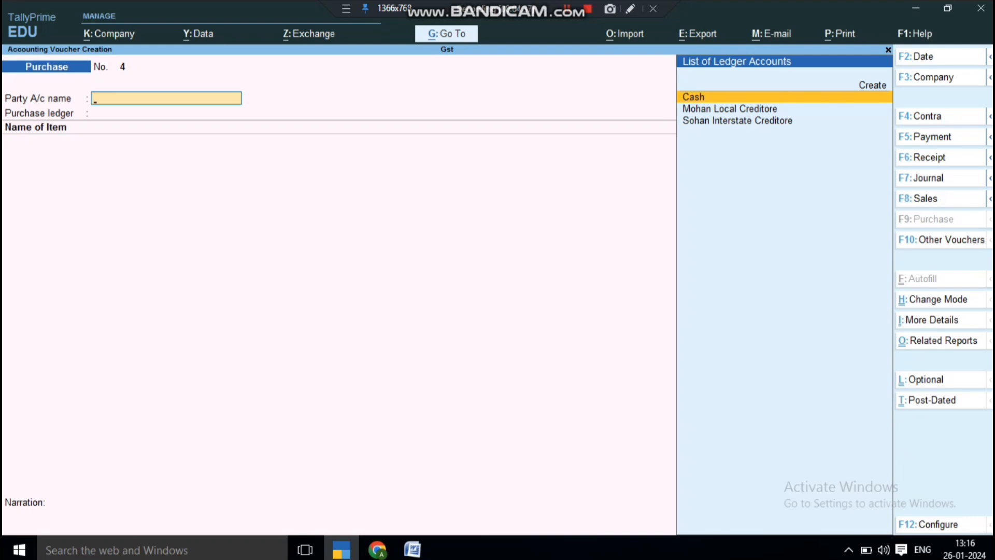
Choose the interstate creditor as supplier, skip its address fields and keep Purchase A/c as ledger.
{"action": "key", "text": "Return"}
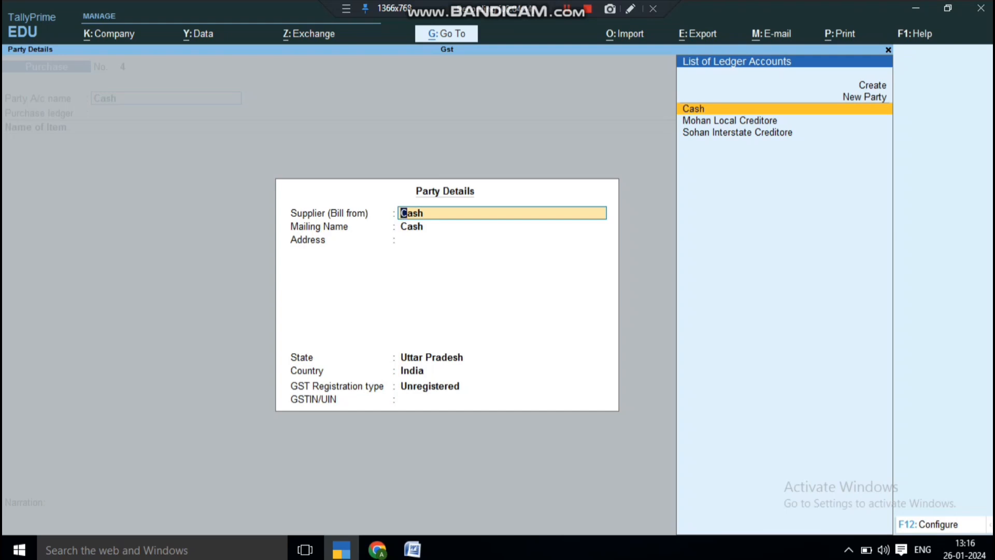
{"action": "key", "text": "Up"}
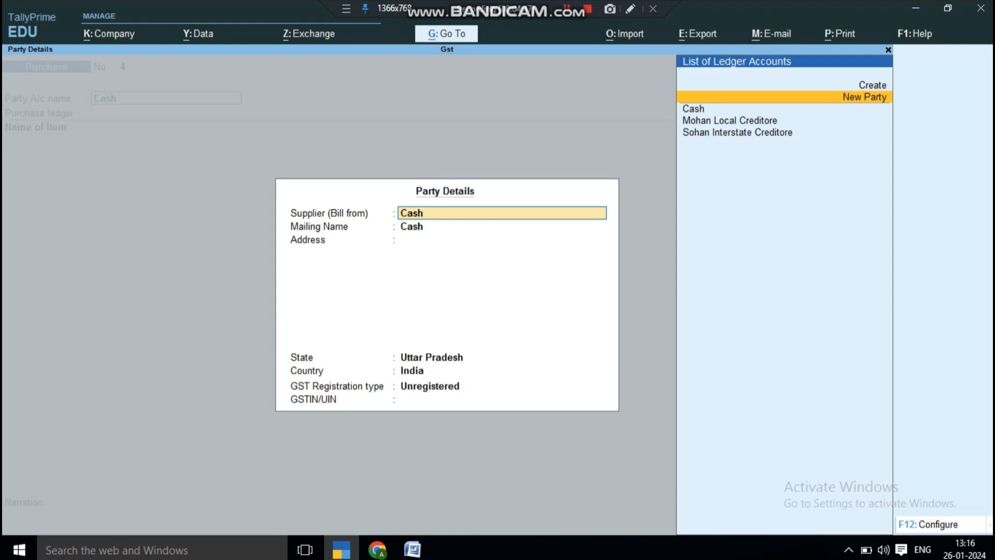
{"action": "key", "text": "Up"}
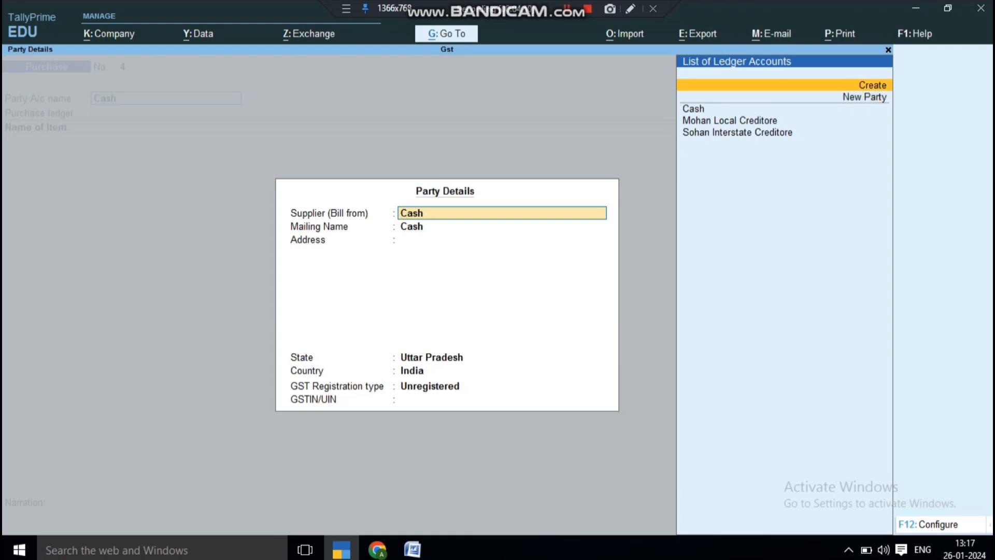
{"action": "key", "text": "Down"}
{"action": "key", "text": "Down"}
{"action": "key", "text": "Down"}
{"action": "key", "text": "Down"}
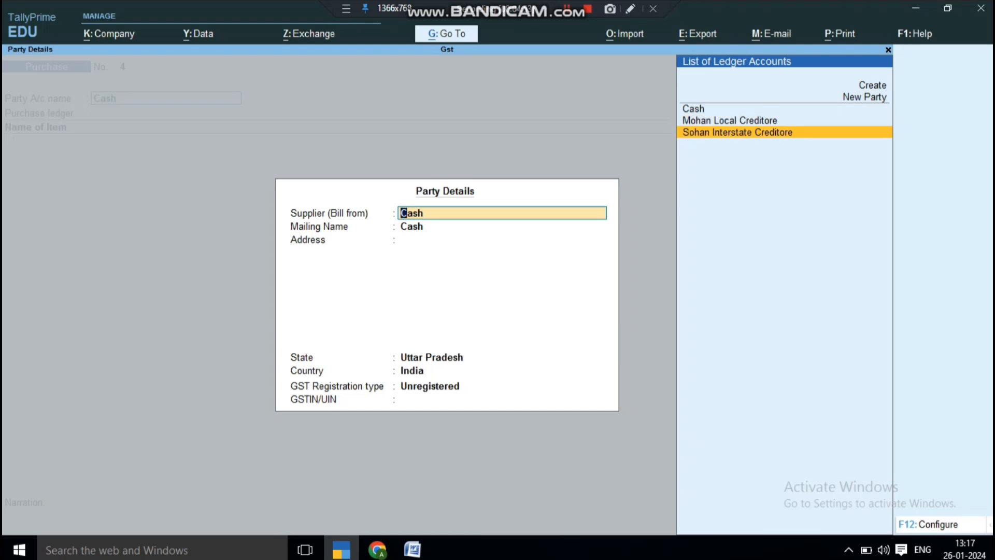
{"action": "key", "text": "Return"}
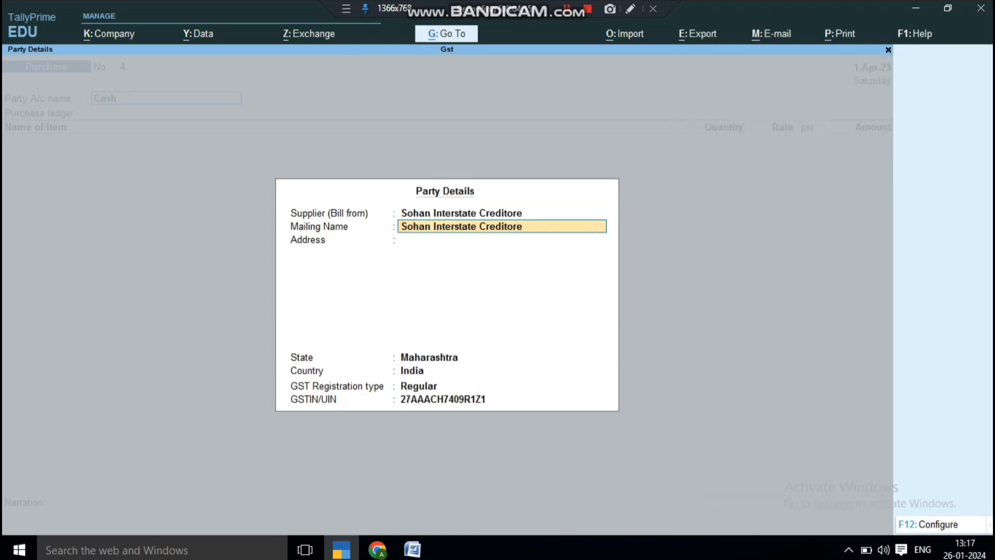
{"action": "key", "text": "Return"}
{"action": "key", "text": "Return"}
{"action": "key", "text": "Return"}
{"action": "key", "text": "Return"}
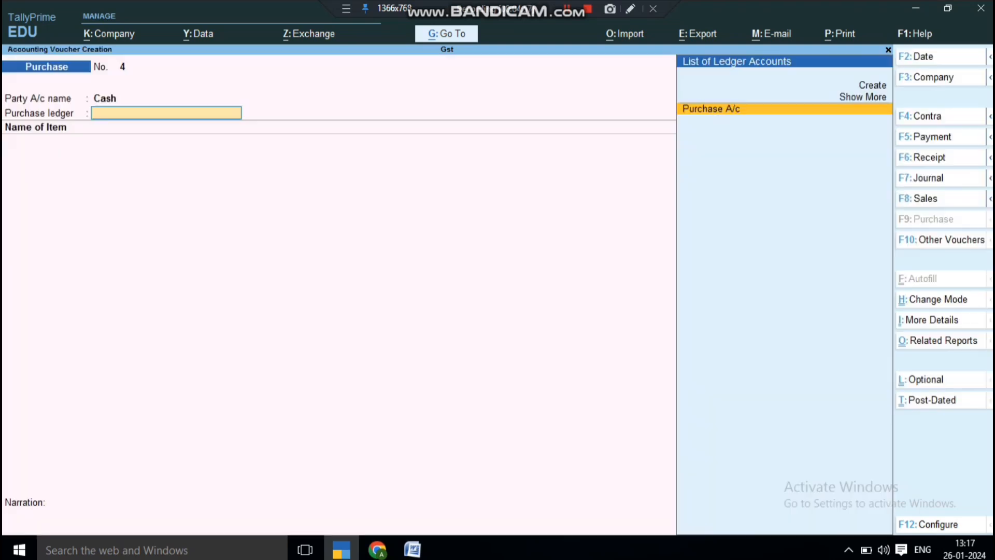
{"action": "key", "text": "Return"}
{"action": "key", "text": "Return"}
Enter 2 pcs of Vivo V21 at 14,000.00 and add the I Gst tax line of 5,040.00.
{"action": "key", "text": "space"}
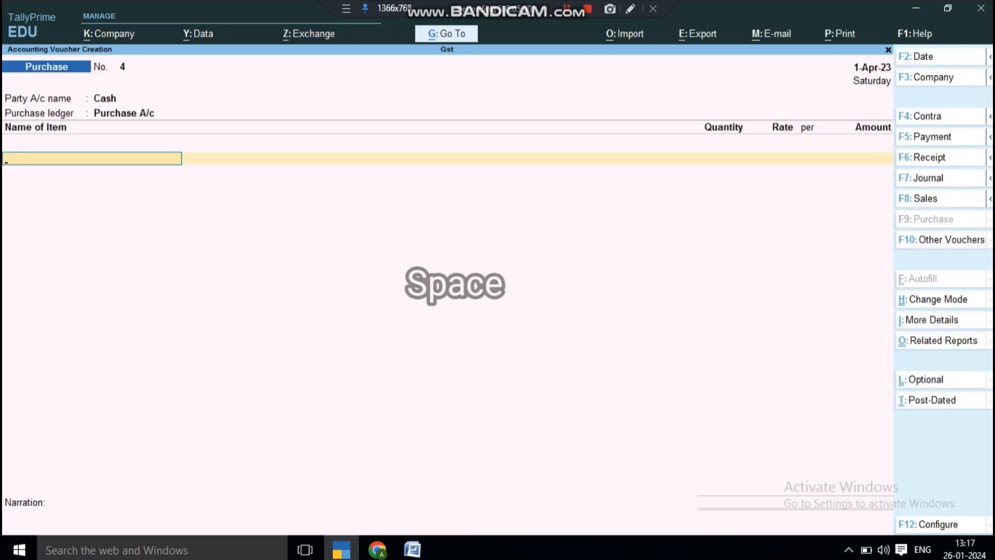
{"action": "key", "text": "Down"}
{"action": "key", "text": "Return"}
{"action": "key", "text": "Return"}
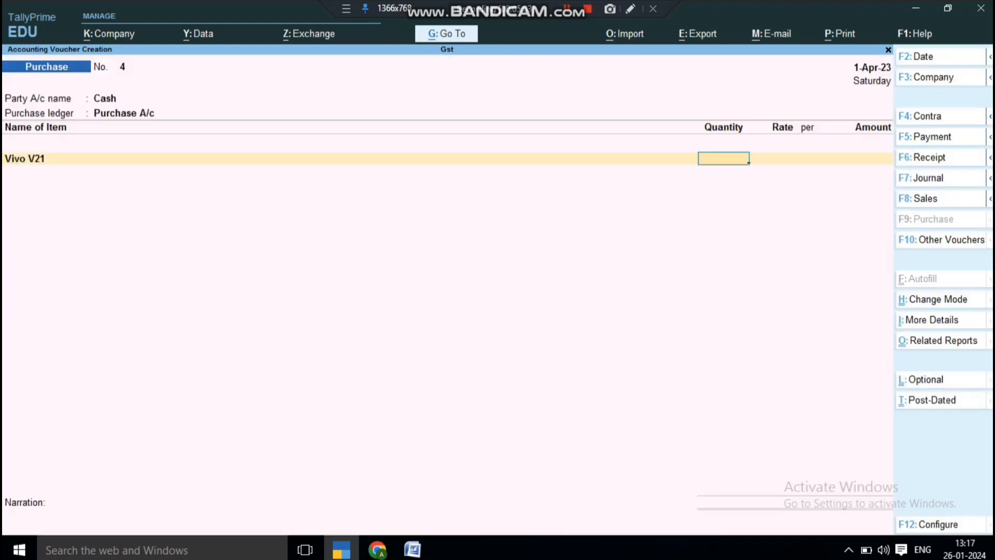
{"action": "type", "text": "2"}
{"action": "key", "text": "Return"}
{"action": "key", "text": "Return"}
{"action": "key", "text": "Return"}
{"action": "key", "text": "Return"}
{"action": "key", "text": "Down"}
{"action": "key", "text": "Down"}
{"action": "key", "text": "Down"}
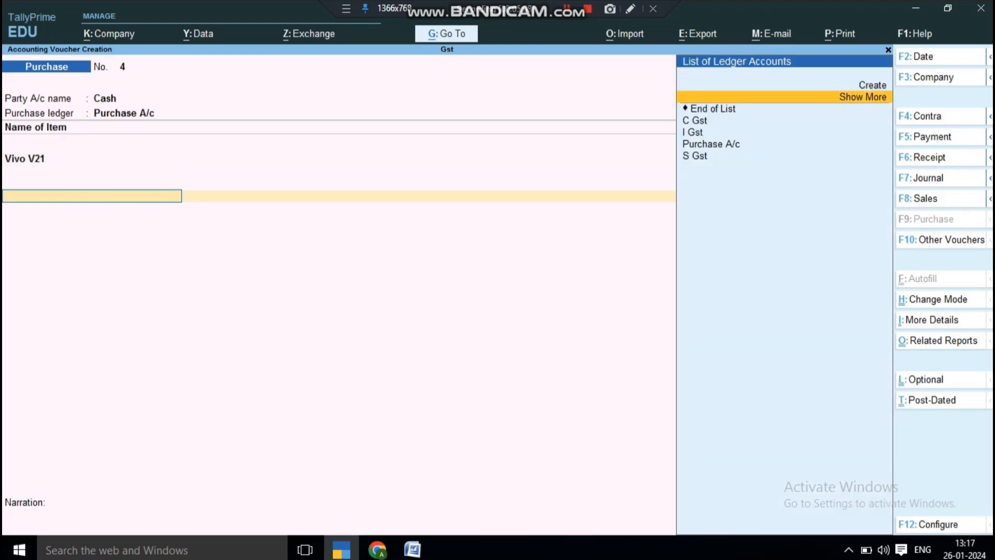
{"action": "key", "text": "Return"}
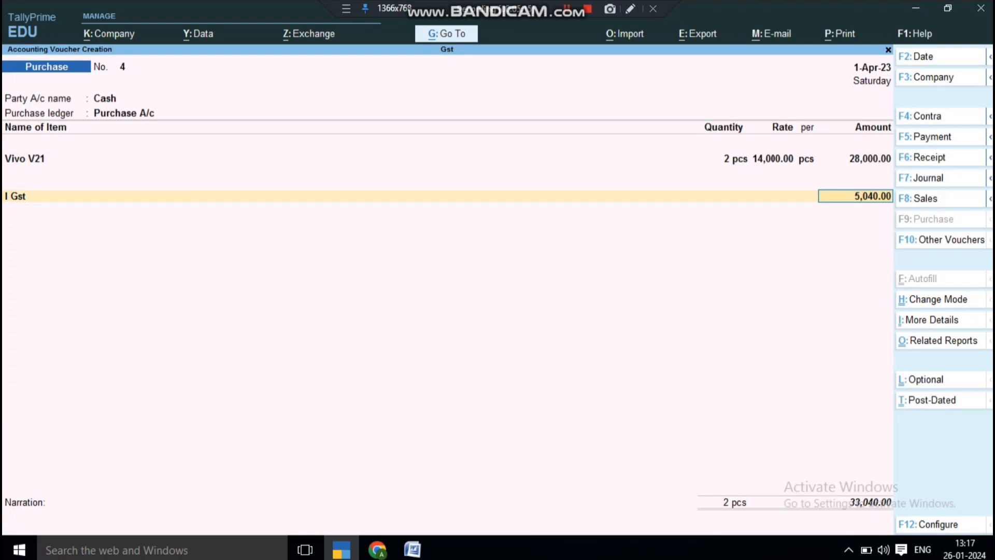
Save purchase voucher No. 4 totalling 33,040.00 and reopen it.
{"action": "key", "text": "ctrl"}
{"action": "key", "text": "ctrl+a"}
{"action": "key", "text": "Page_Up"}
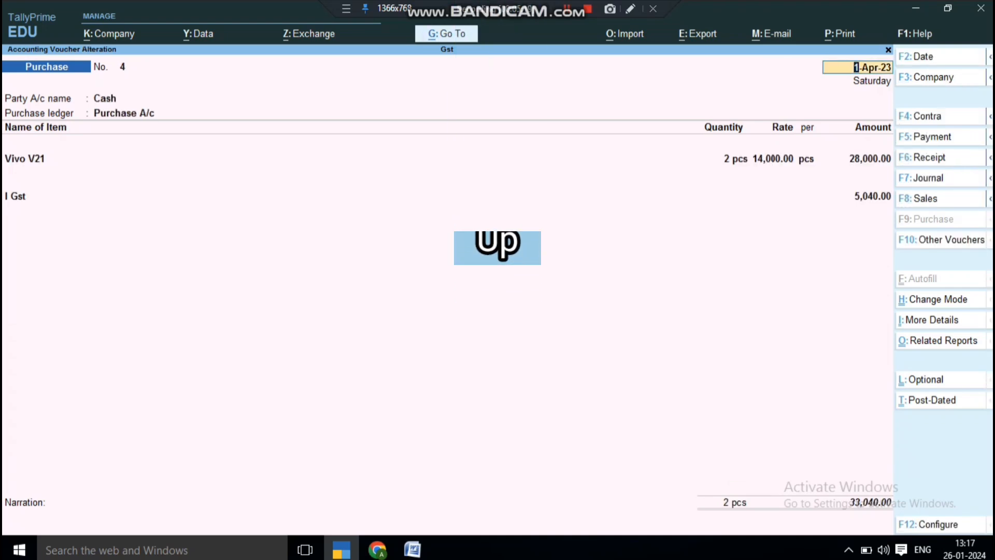
{"action": "key", "text": "alt+p"}
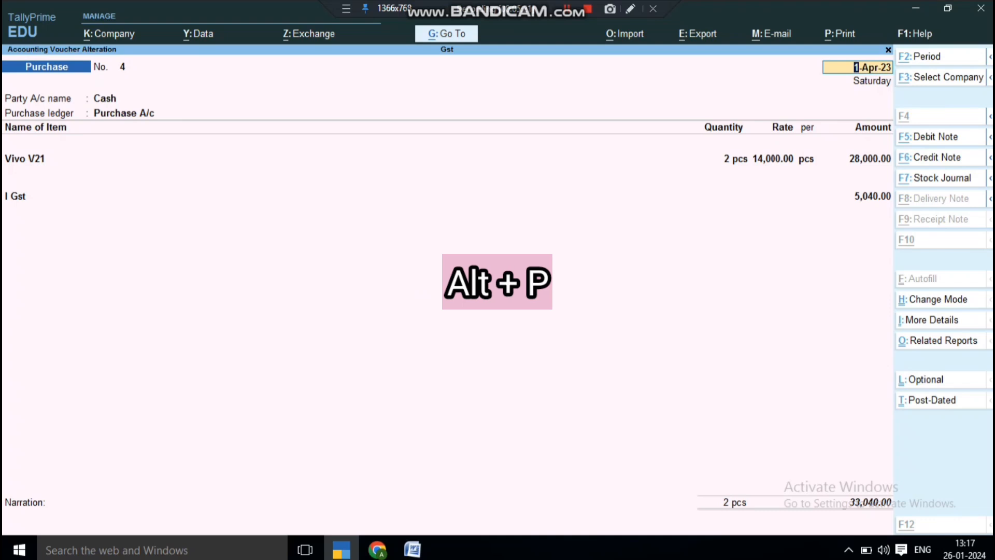
Preview invoice No. 4 at full width and scroll through Vivo V21, 18% GST and ₹33,040.00.
{"action": "key", "text": "Return"}
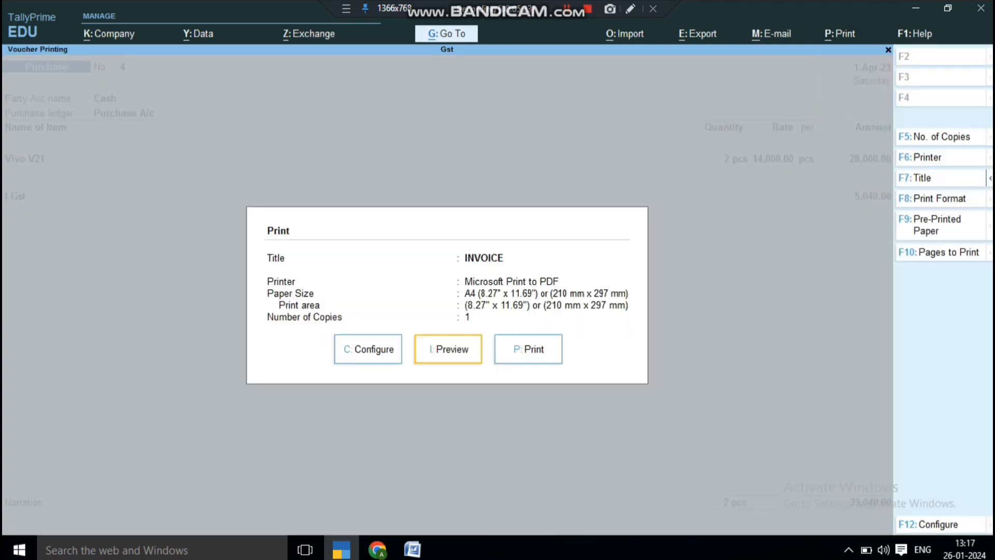
{"action": "key", "text": "i"}
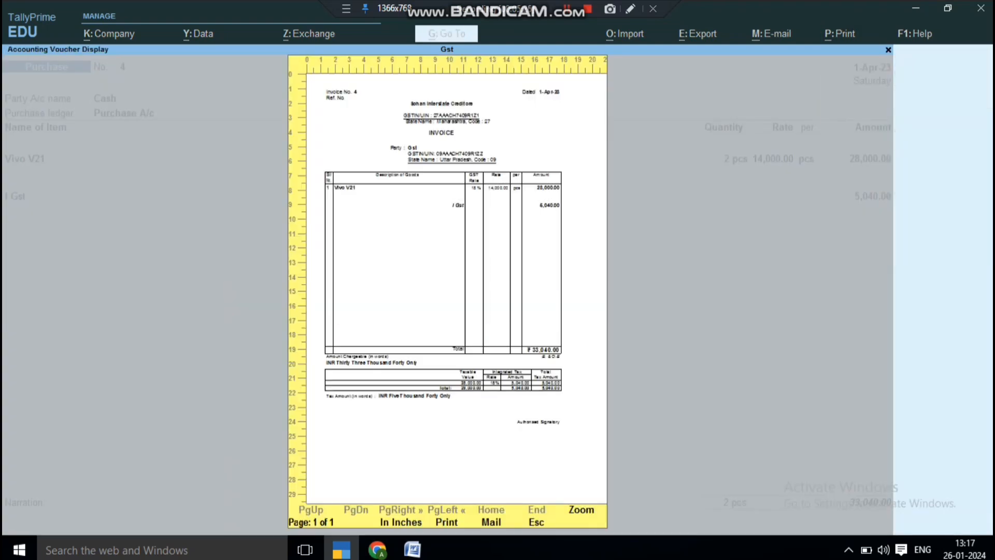
{"action": "key", "text": "Return"}
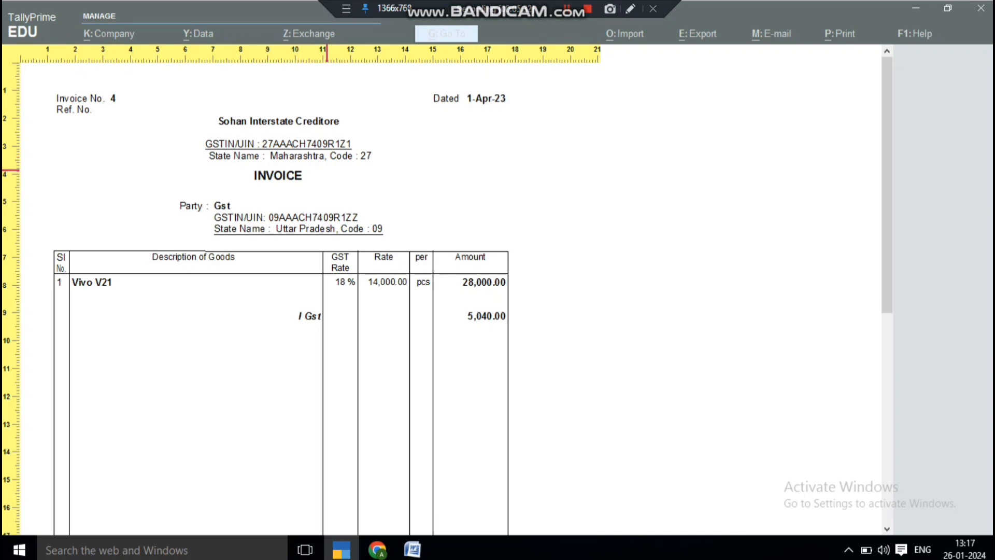
{"action": "scroll", "coordinate": [392, 189], "scroll_direction": "down", "scroll_amount": 1}
{"action": "scroll", "coordinate": [391, 189], "scroll_direction": "down", "scroll_amount": 5}
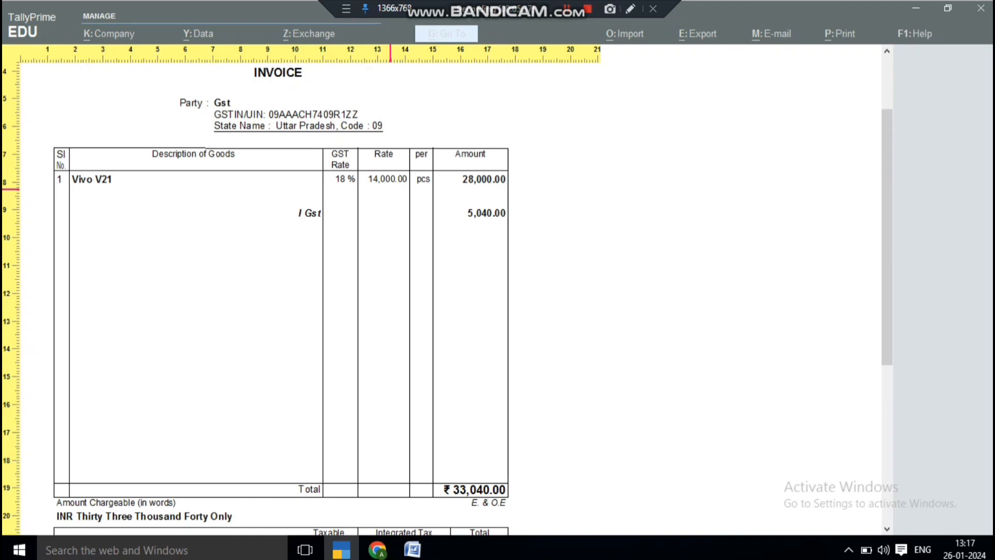
{"action": "scroll", "coordinate": [390, 190], "scroll_direction": "up", "scroll_amount": 3}
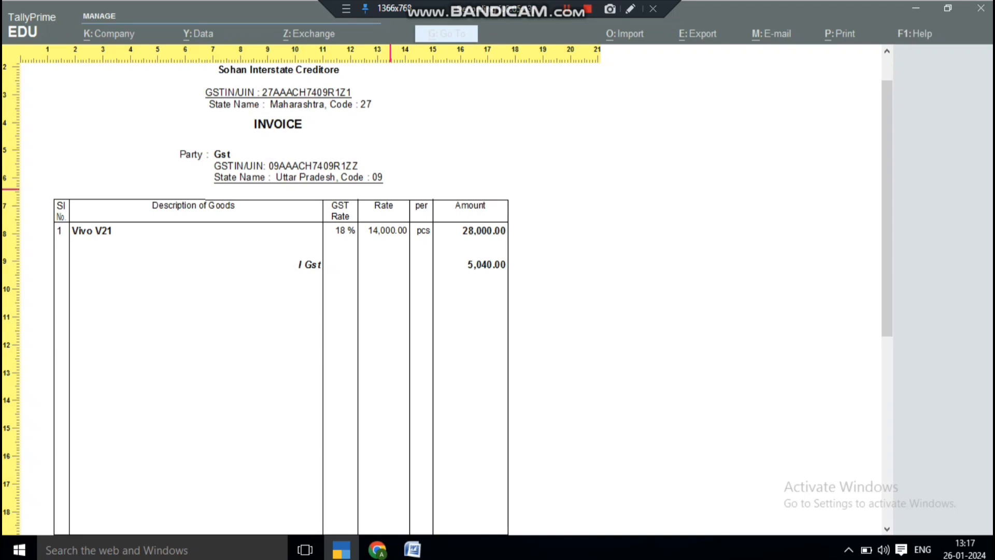
{"action": "scroll", "coordinate": [392, 190], "scroll_direction": "down", "scroll_amount": 3}
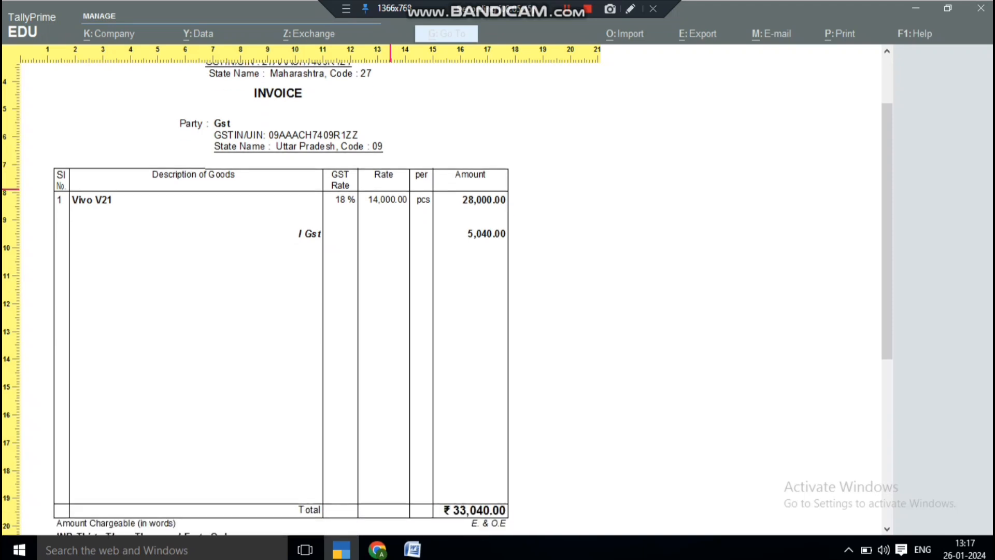
{"action": "scroll", "coordinate": [390, 190], "scroll_direction": "down", "scroll_amount": 2}
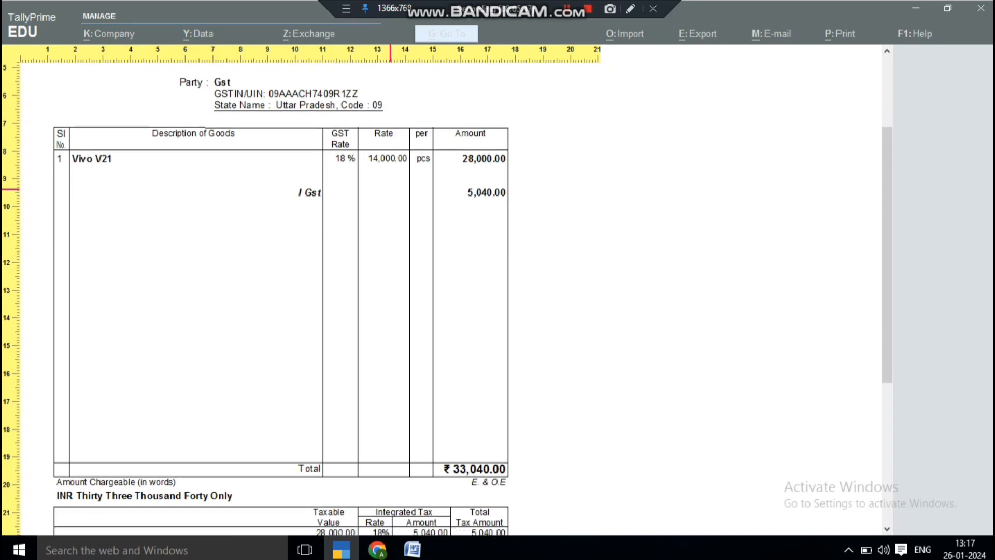
{"action": "scroll", "coordinate": [391, 190], "scroll_direction": "up", "scroll_amount": 3}
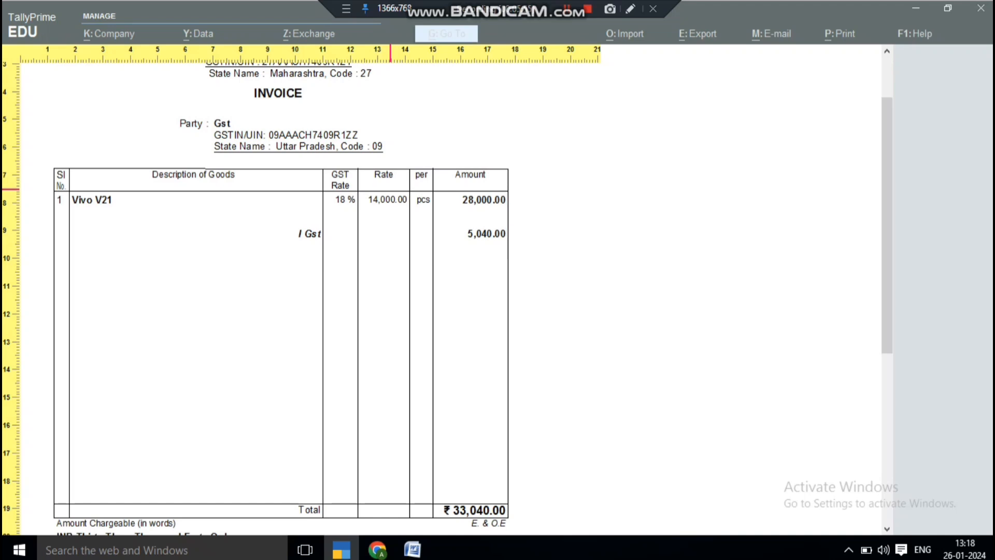
Set Show Quantity to Yes in the print configuration for voucher No. 4.
{"action": "key", "text": "Escape"}
{"action": "key", "text": "Escape"}
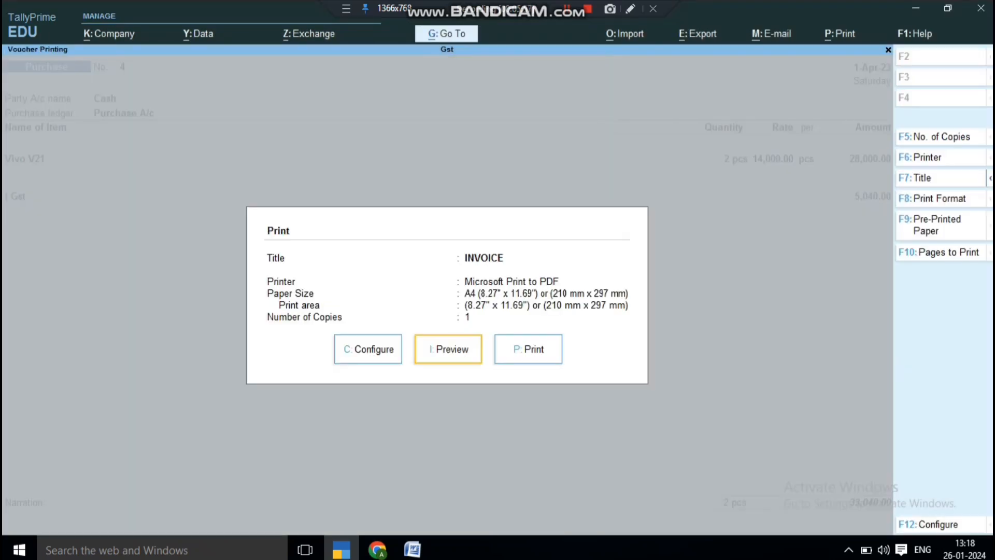
{"action": "key", "text": "Escape"}
{"action": "key", "text": "alt+p"}
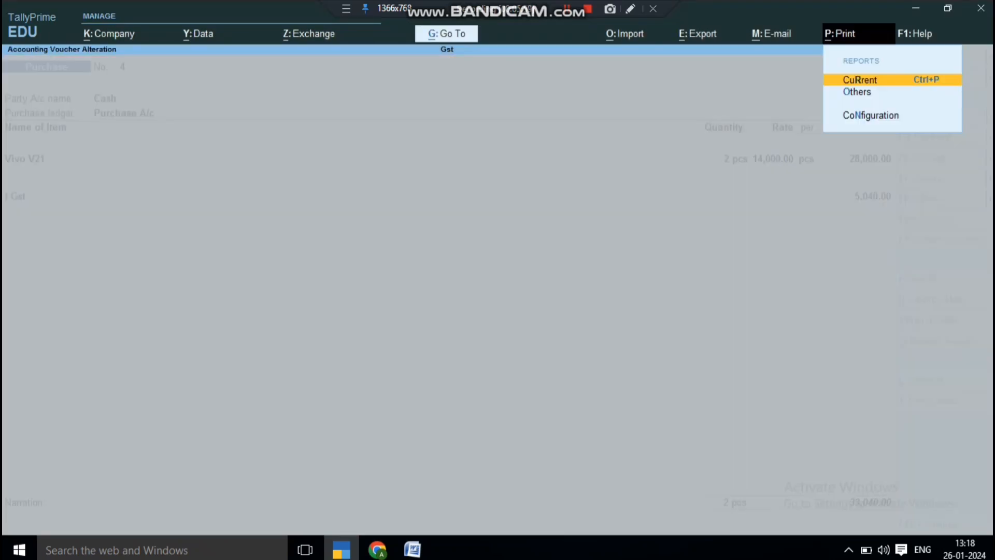
{"action": "key", "text": "Return"}
{"action": "key", "text": "Left"}
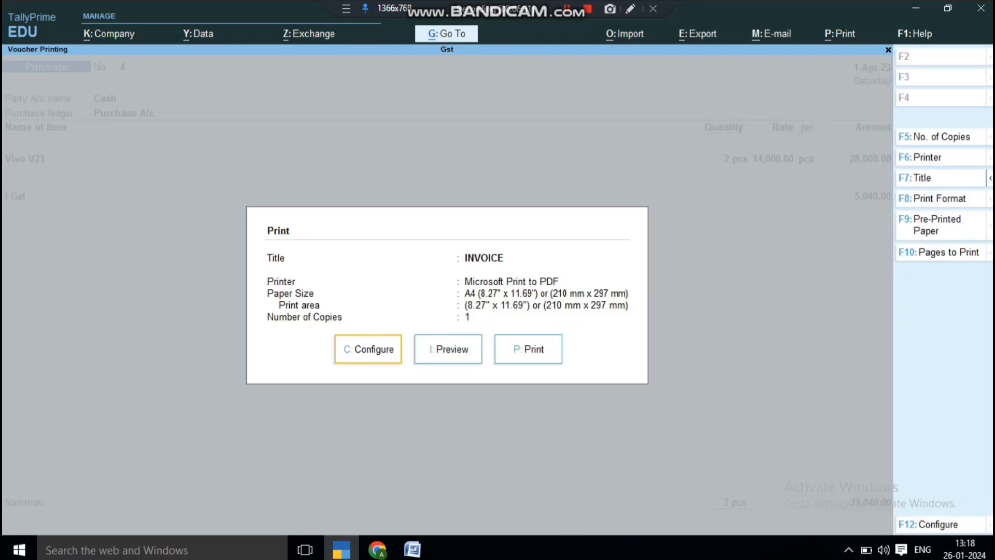
{"action": "key", "text": "Return"}
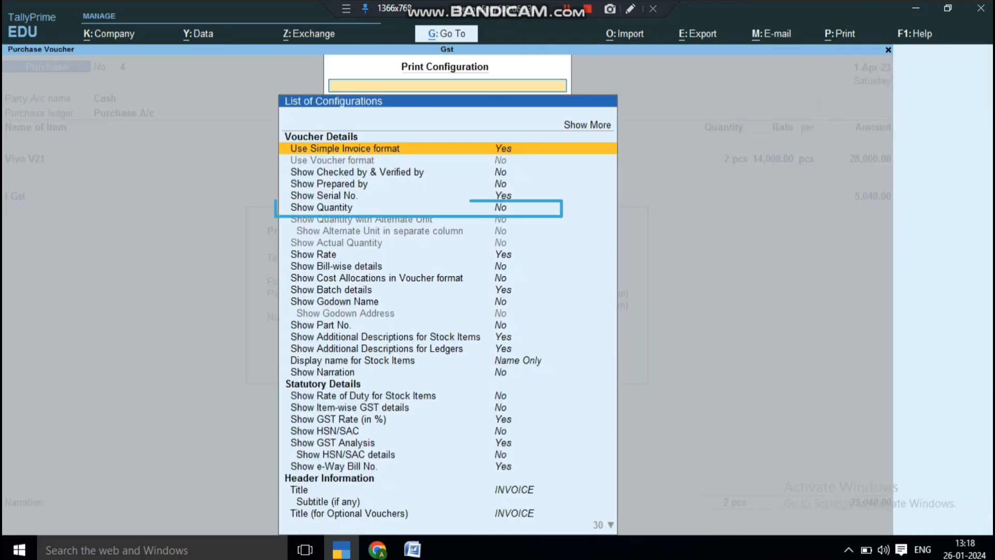
{"action": "key", "text": "Down"}
{"action": "key", "text": "Down"}
{"action": "key", "text": "Down"}
{"action": "key", "text": "Down"}
{"action": "key", "text": "Down"}
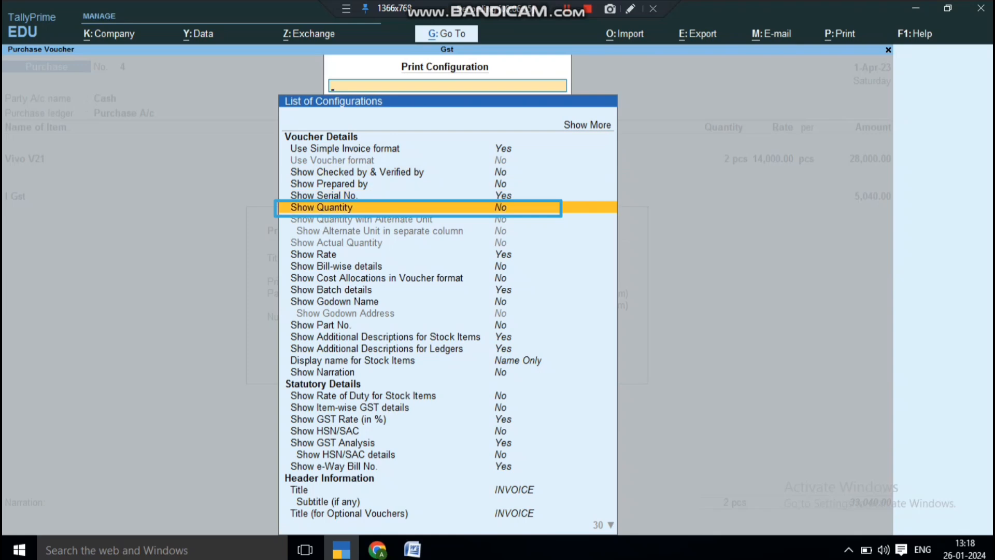
{"action": "key", "text": "Return"}
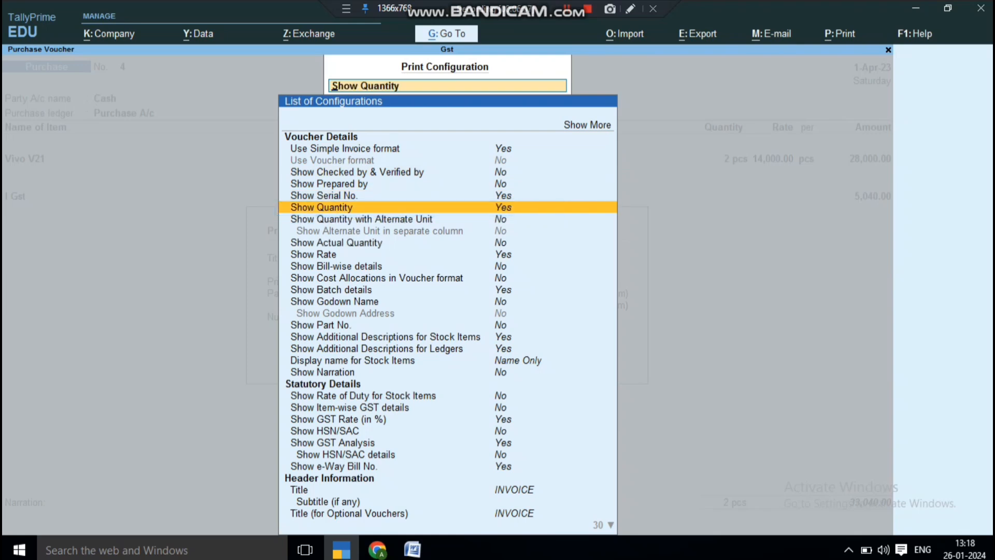
{"action": "key", "text": "Escape"}
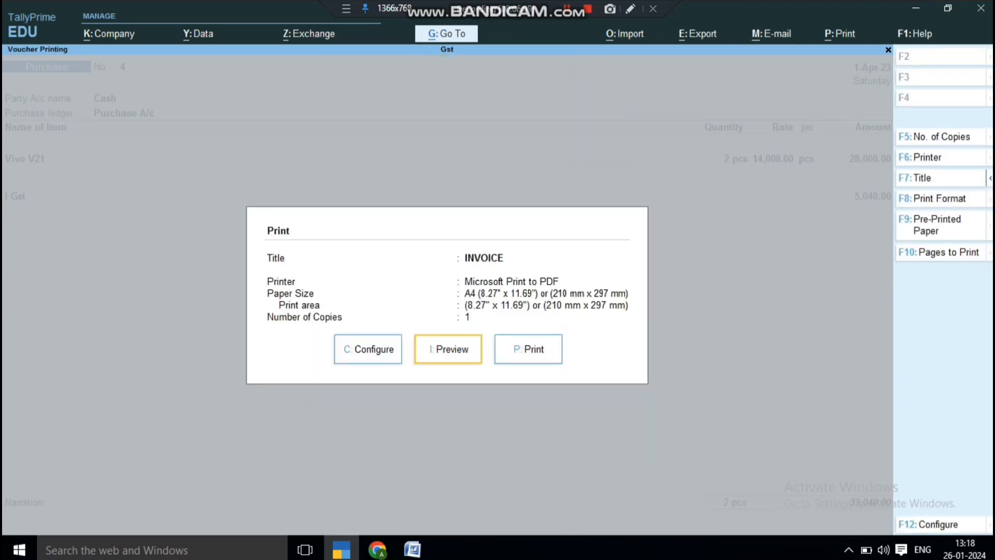
Preview the invoice at full width, now showing a Quantity column with 2 pcs of Vivo V21.
{"action": "key", "text": "i"}
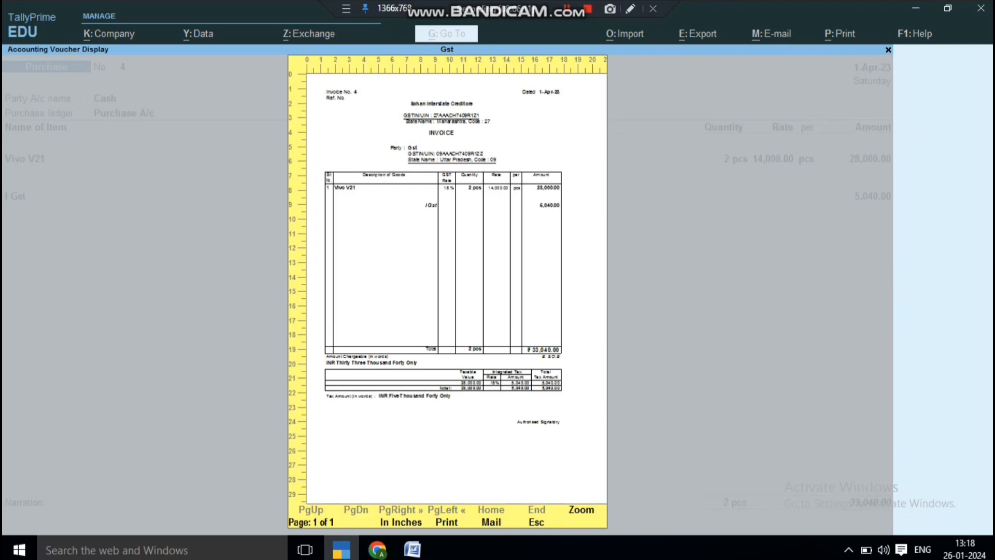
{"action": "key", "text": "alt+z"}
{"action": "scroll", "coordinate": [446, 296], "scroll_direction": "down", "scroll_amount": 3}
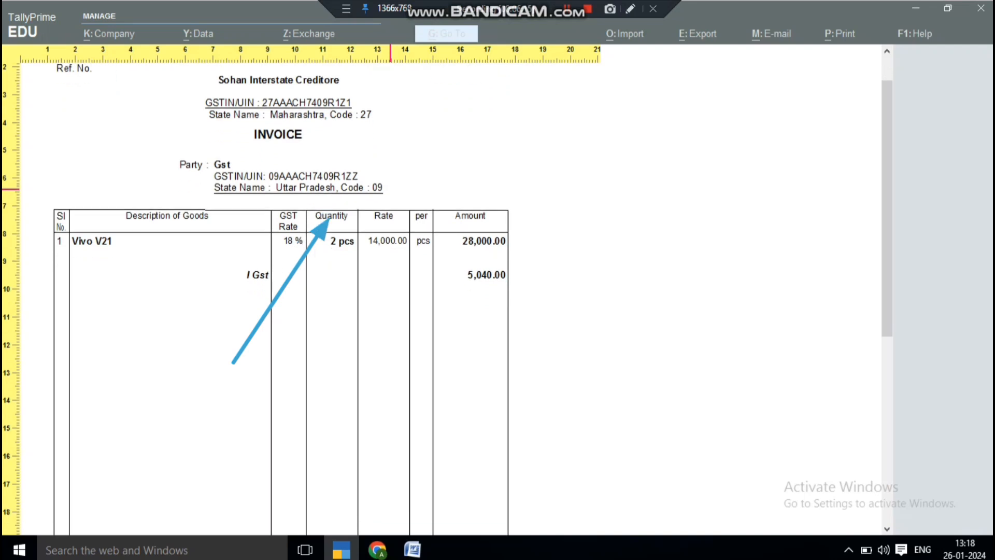
{"action": "scroll", "coordinate": [446, 296], "scroll_direction": "down", "scroll_amount": 1}
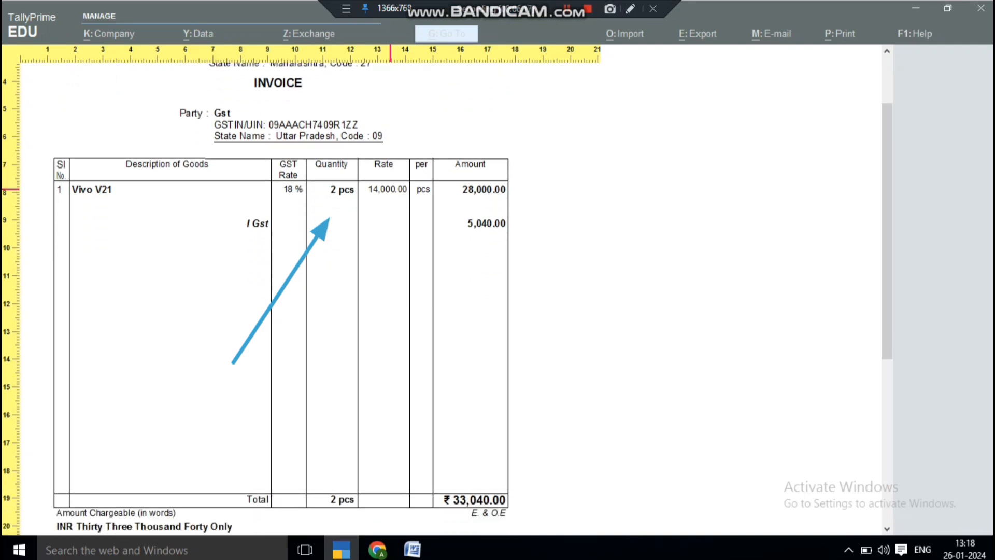